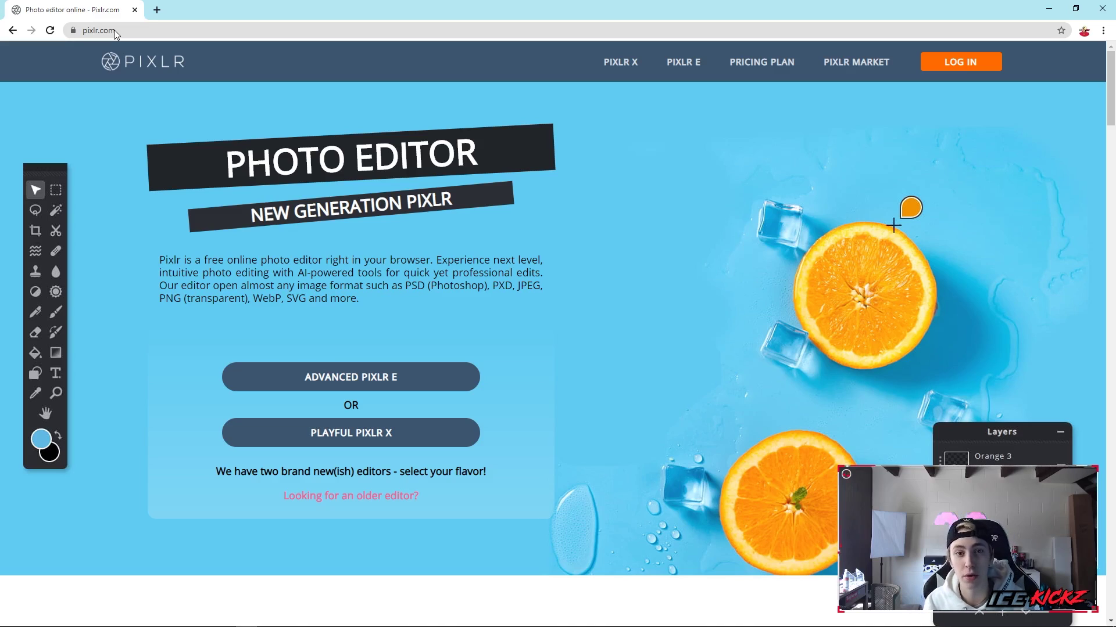
Step: Create a blank 1280×720 canvas from the Web 720p preset in the advanced Pixlr E editor
left_click(381, 378)
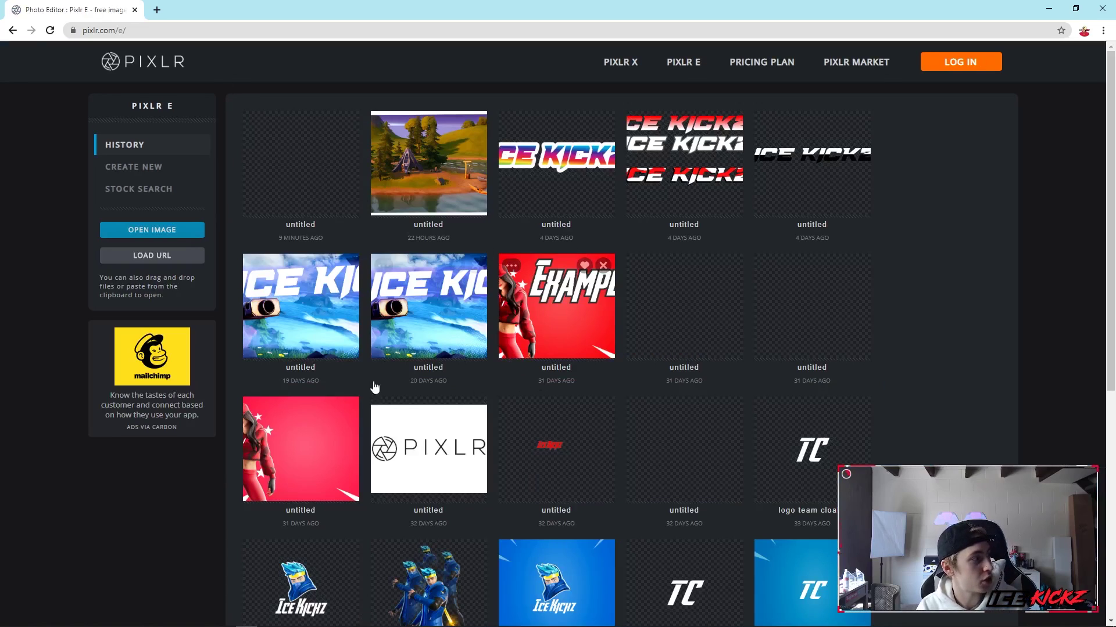
left_click(163, 172)
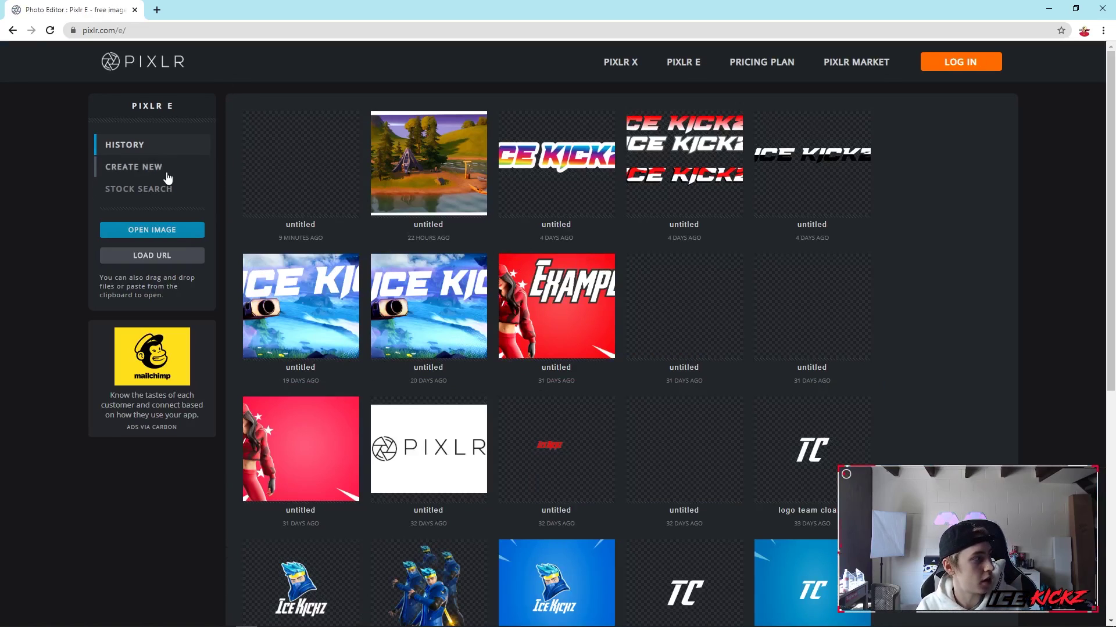
left_click(406, 193)
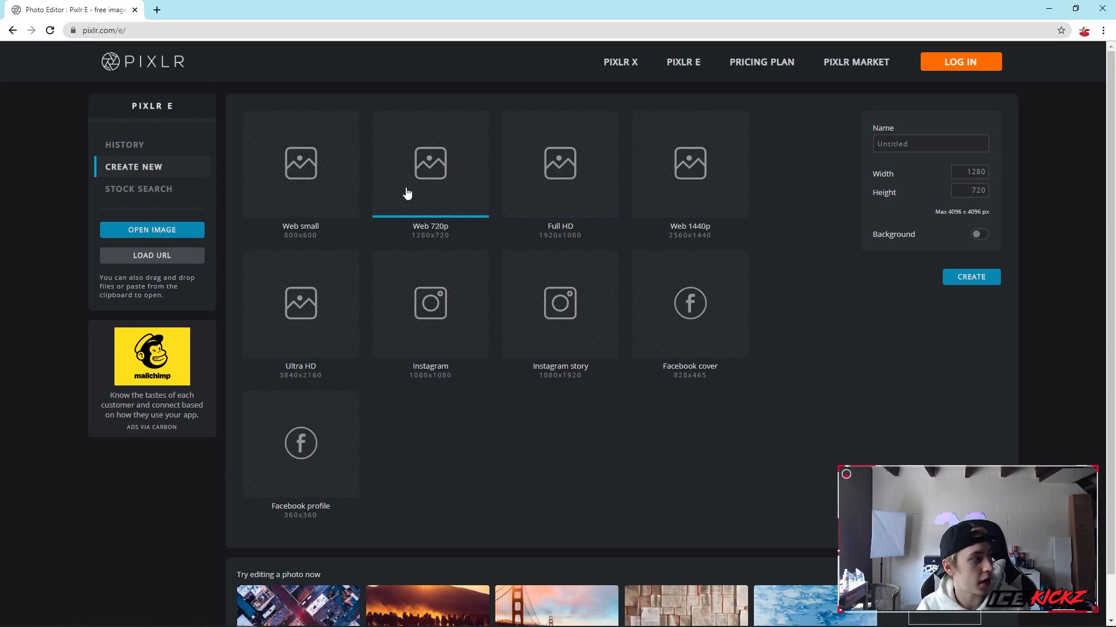
left_click(975, 282)
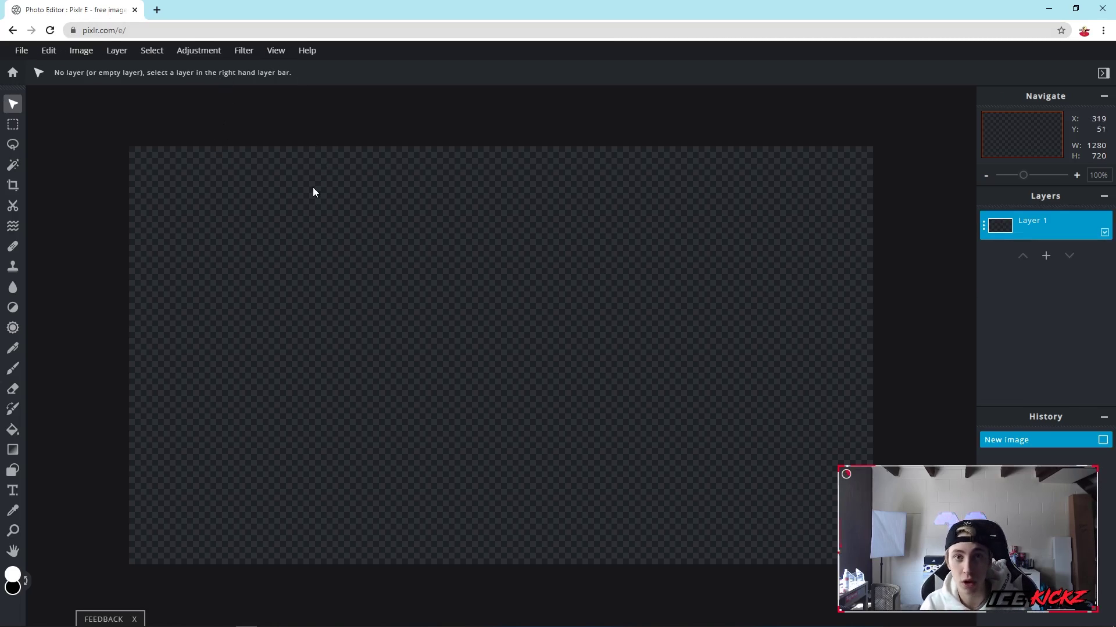
Step: Insert background.jpg as a new layer above Layer 1 using Layer > Add image as layer
left_click(116, 56)
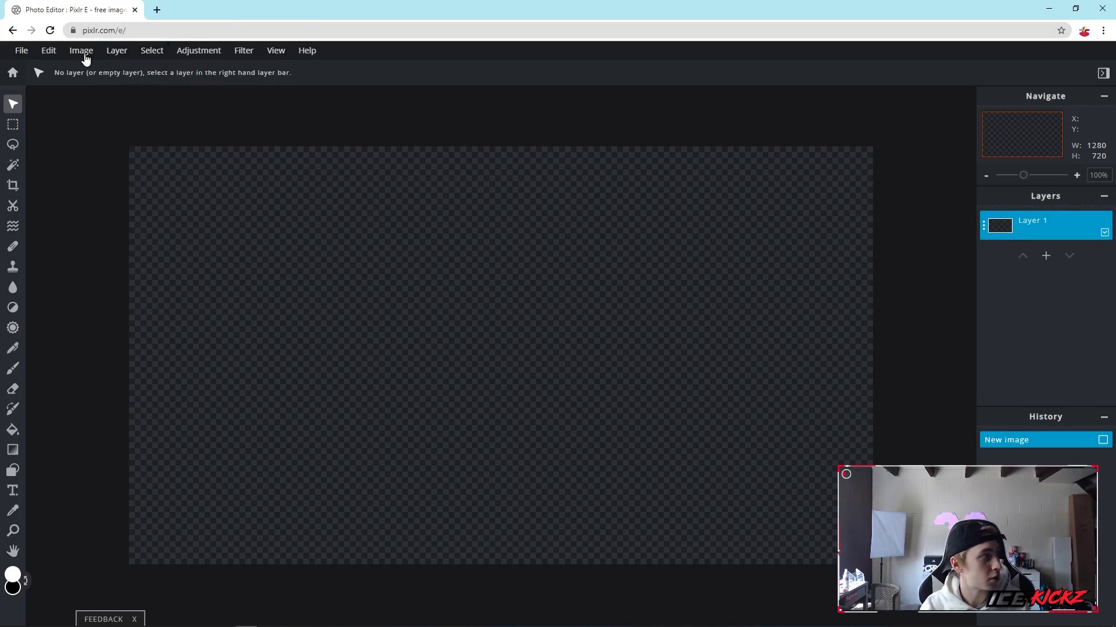
left_click(131, 98)
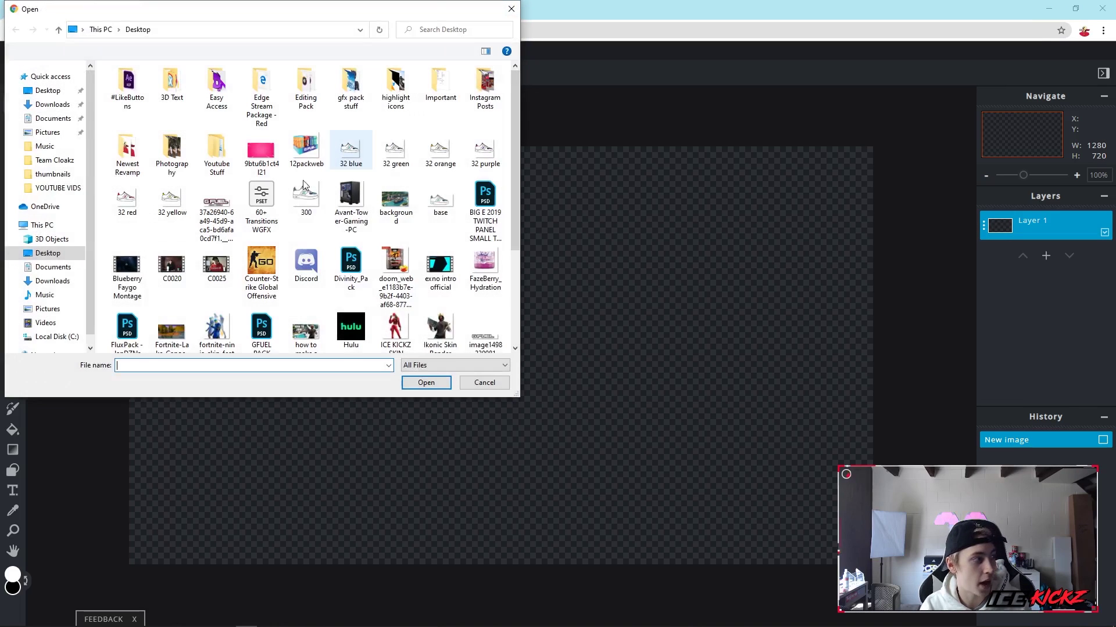
scroll(351, 204, "down", 2)
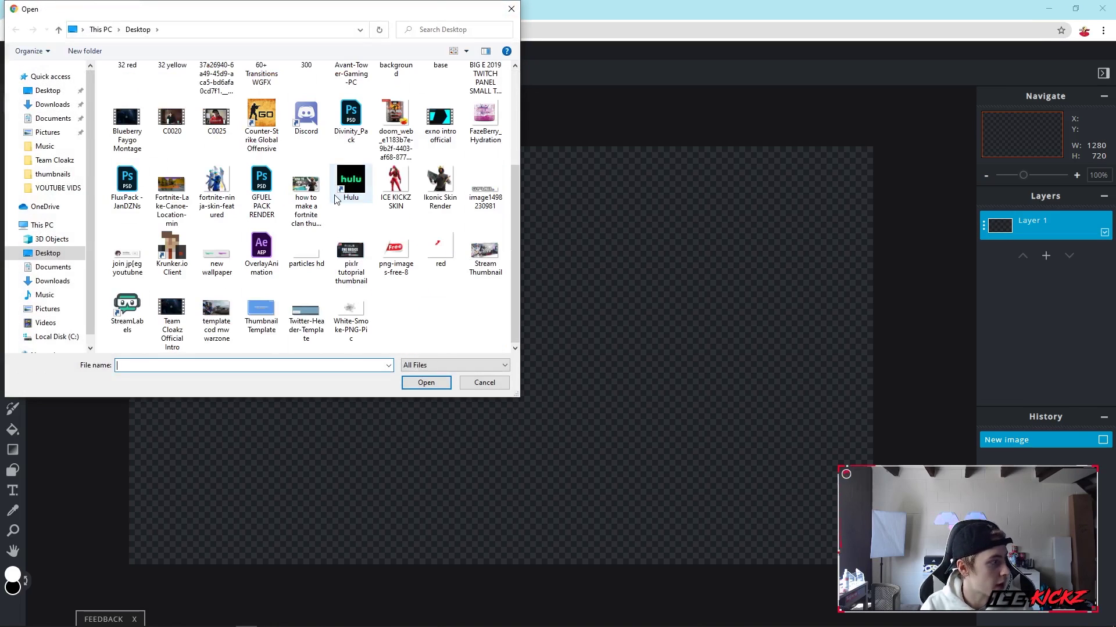
double_click(396, 145)
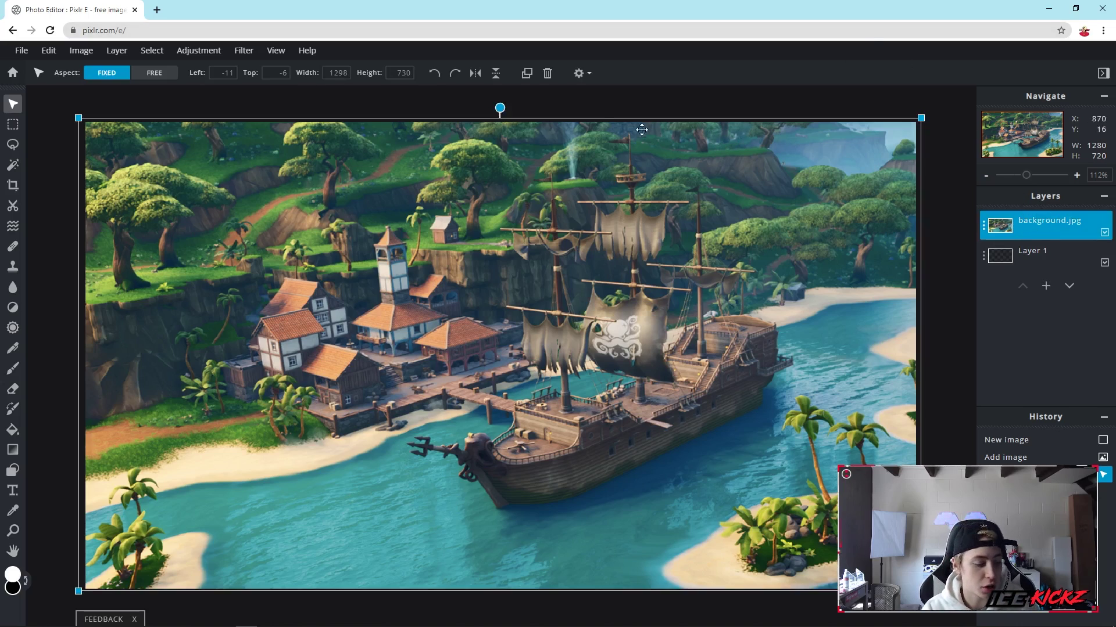
mouse_move(192, 57)
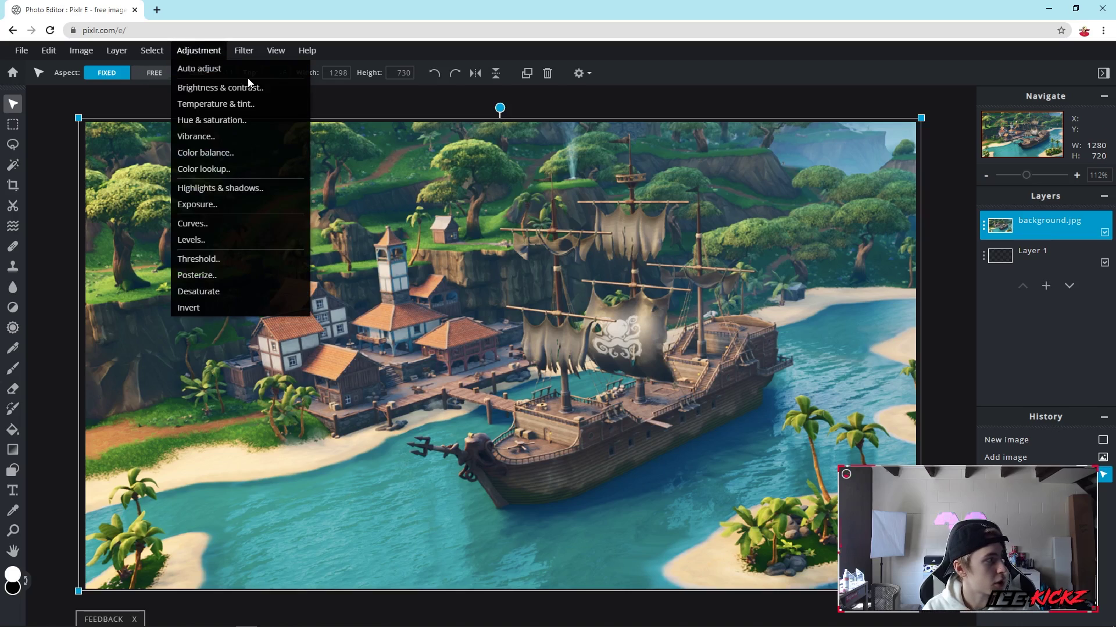
Step: Apply Brightness & contrast with contrast 29 to the background, then deselect the layer
left_click(221, 88)
left_click_drag(557, 387, 590, 395)
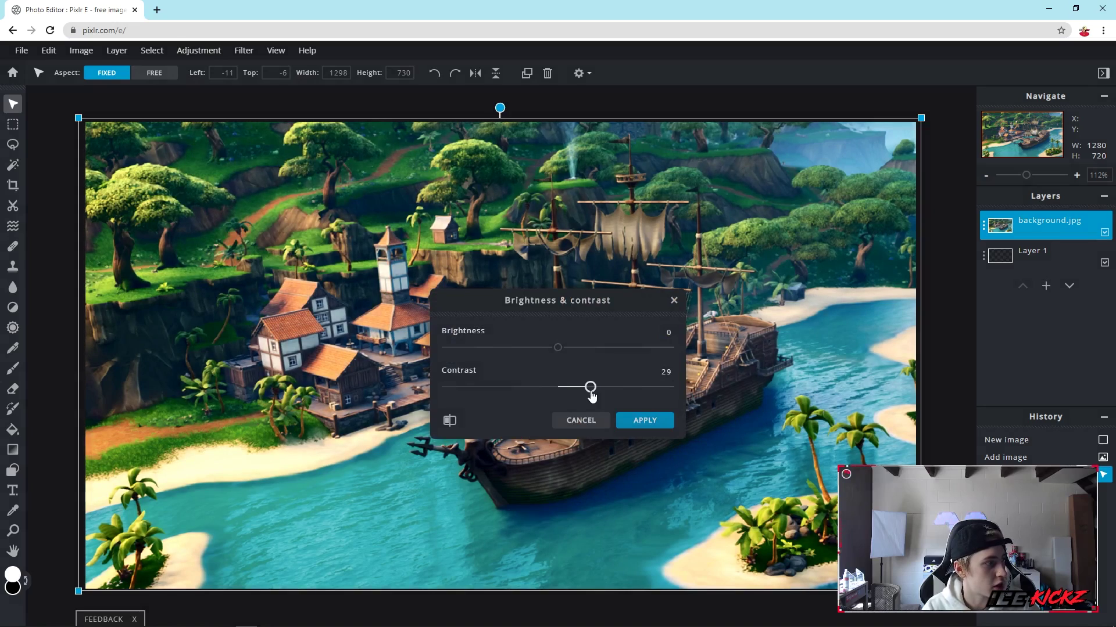
left_click(655, 420)
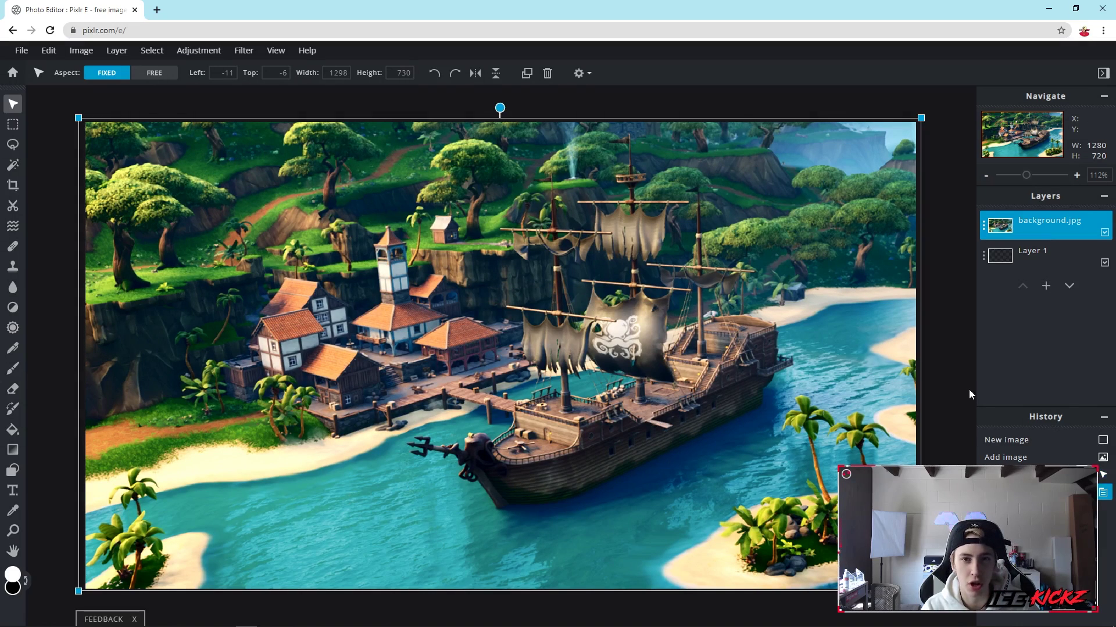
left_click(324, 109)
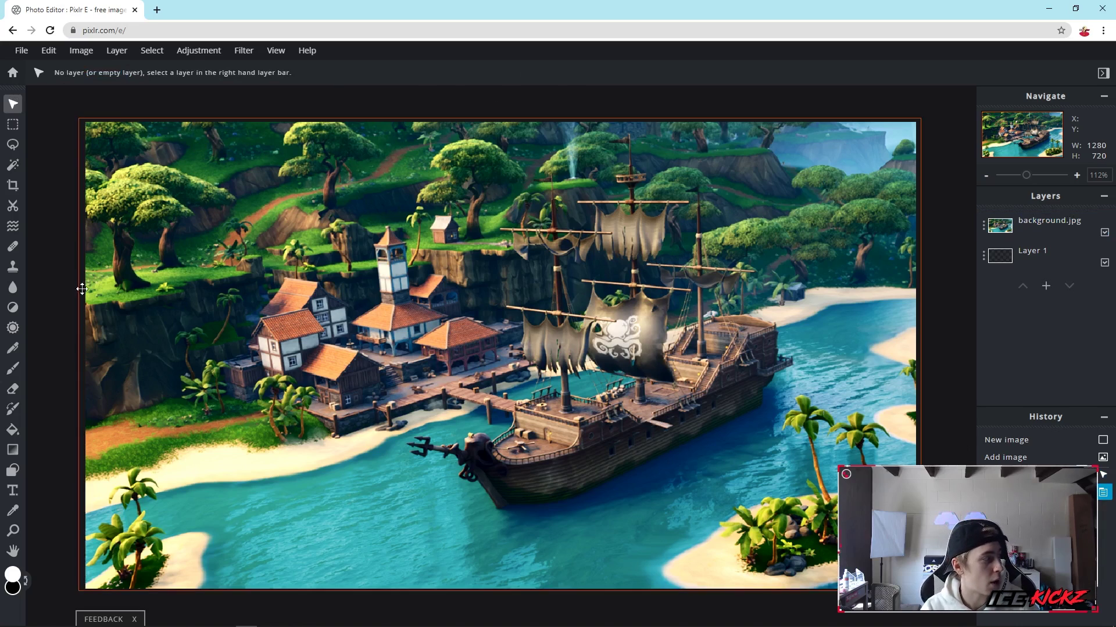
left_click_drag(1109, 142, 381, 144)
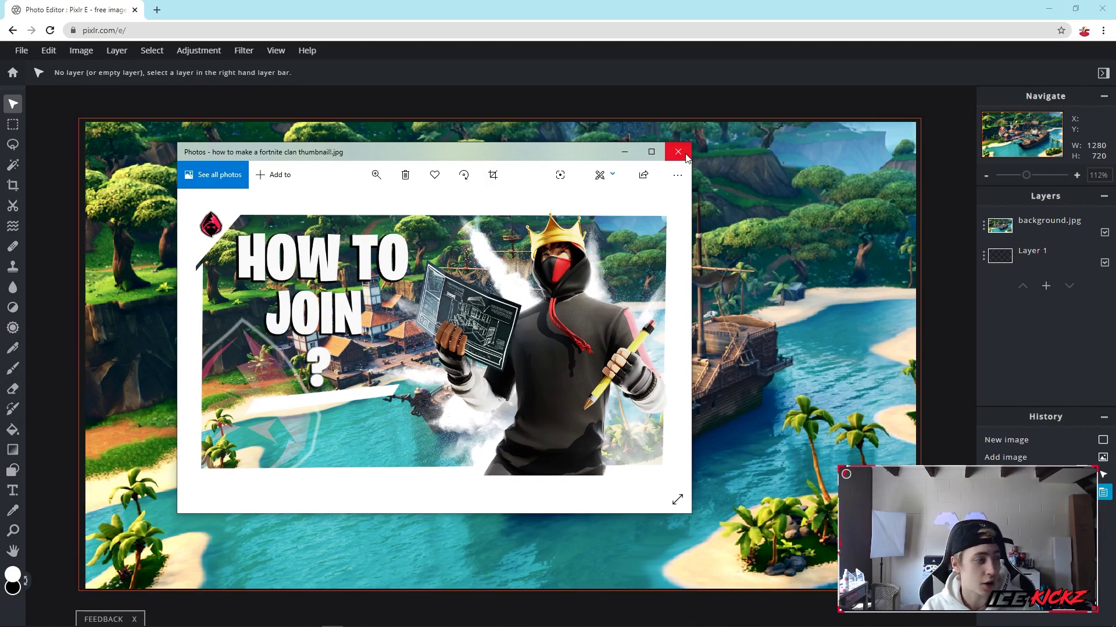
left_click(624, 150)
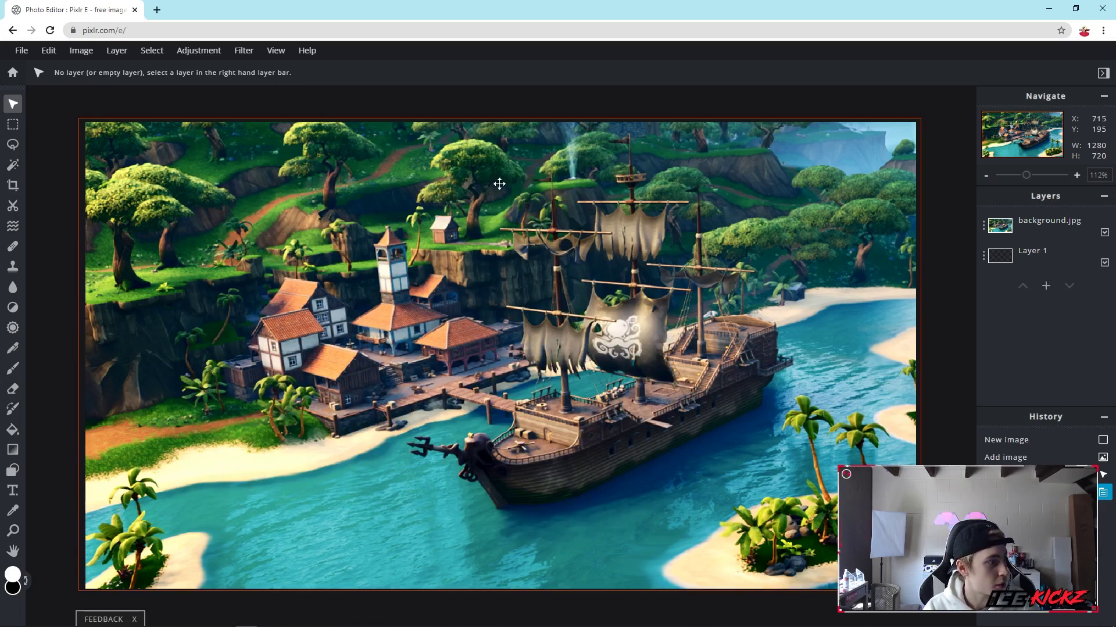
Step: On the background layer, trace the inner border outline with the Polygon lasso
left_click(505, 319)
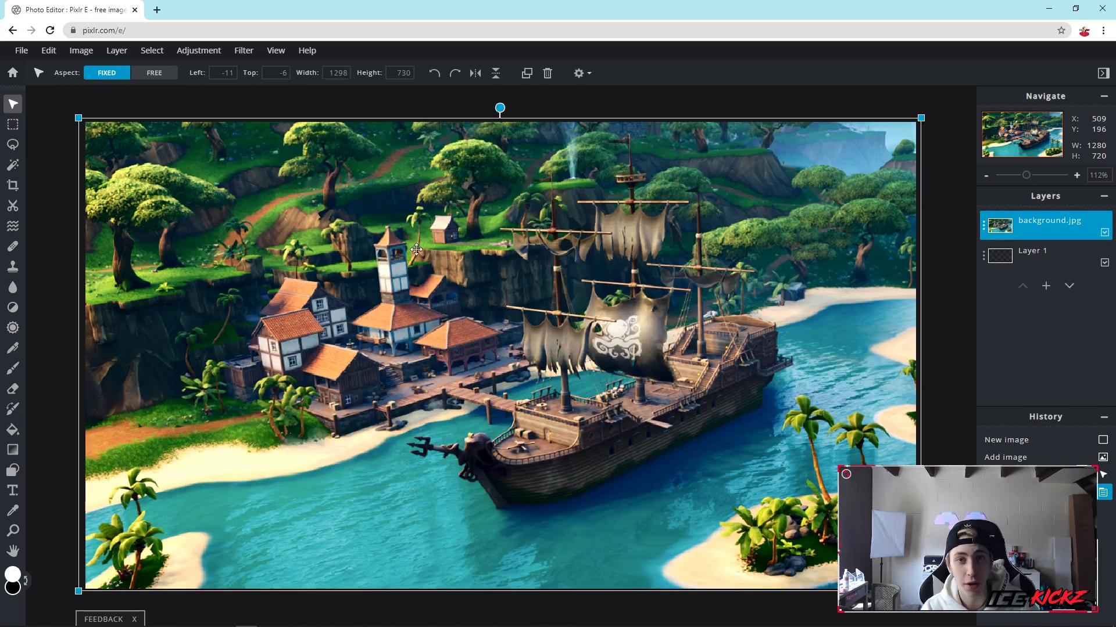
left_click(13, 145)
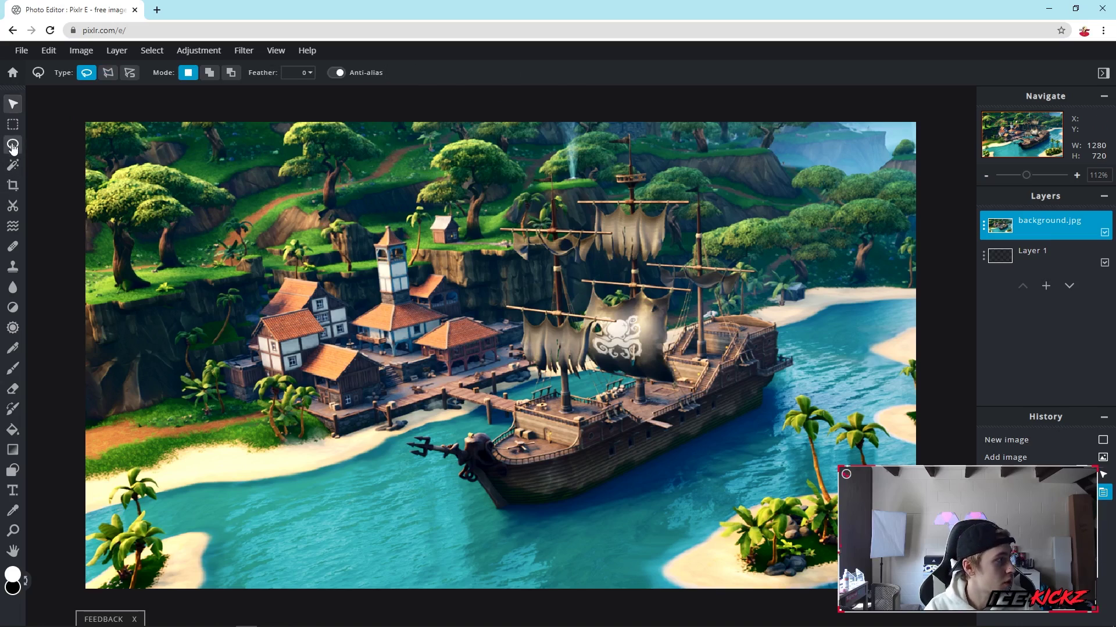
left_click(108, 73)
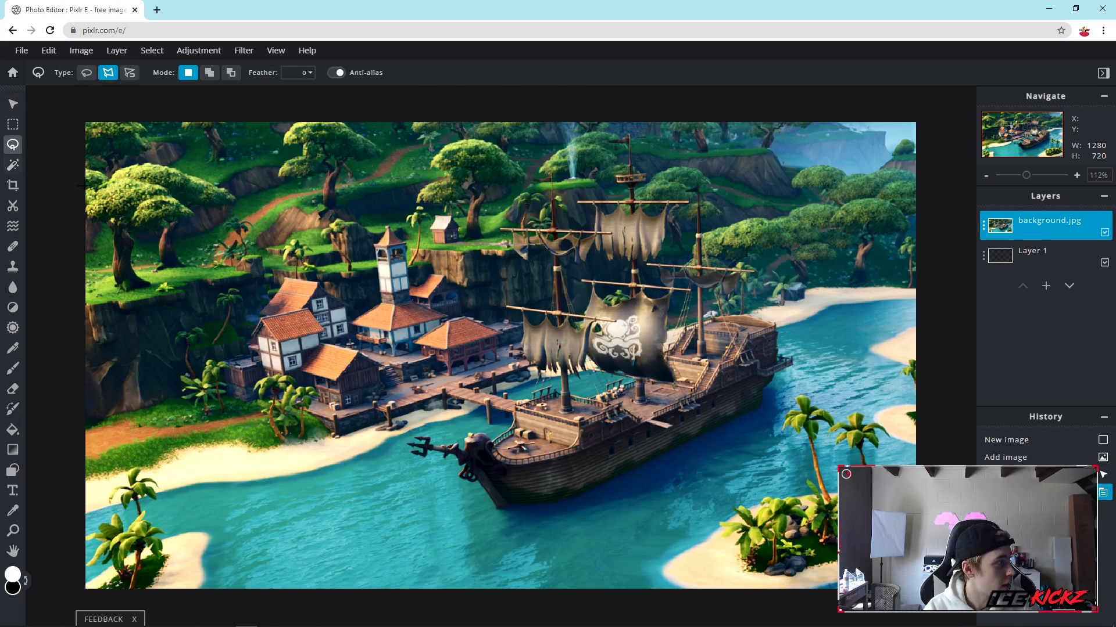
left_click(78, 224)
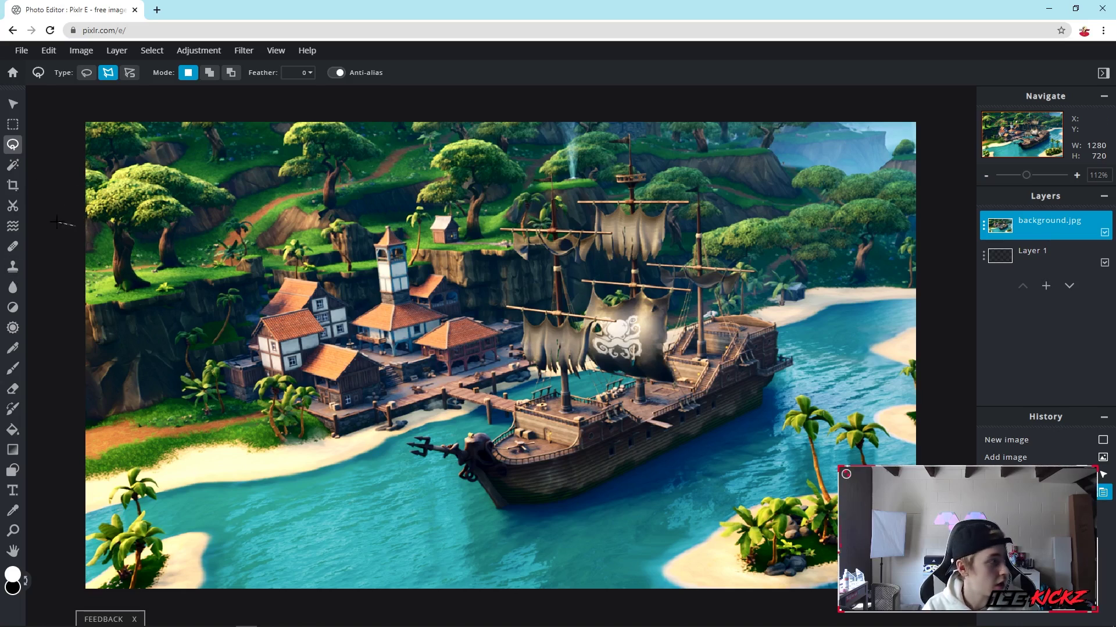
left_click(98, 198)
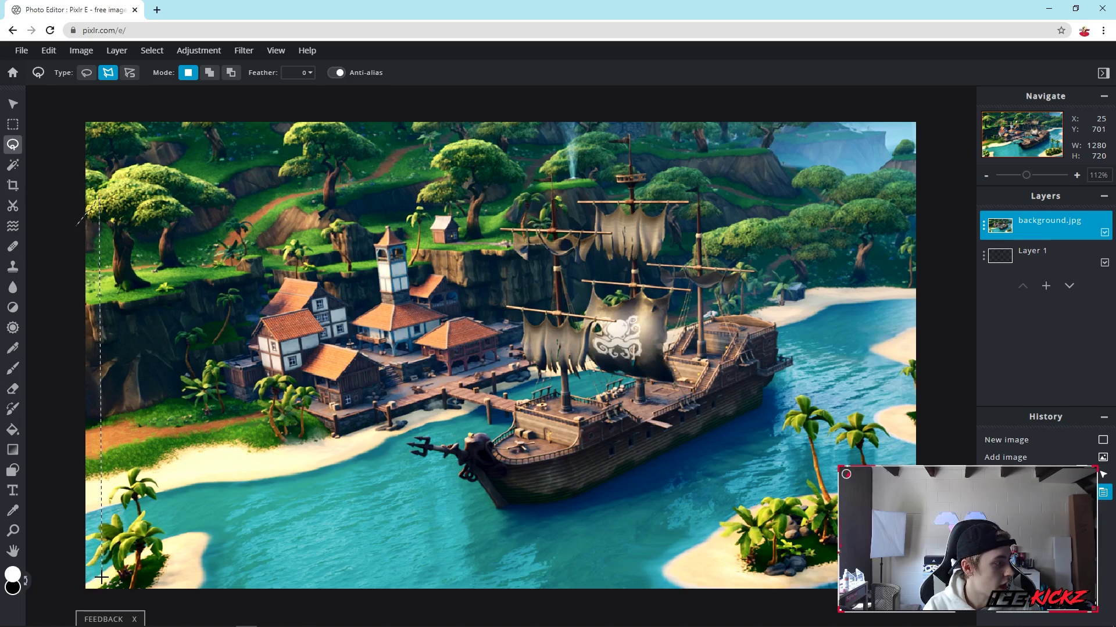
left_click(97, 580)
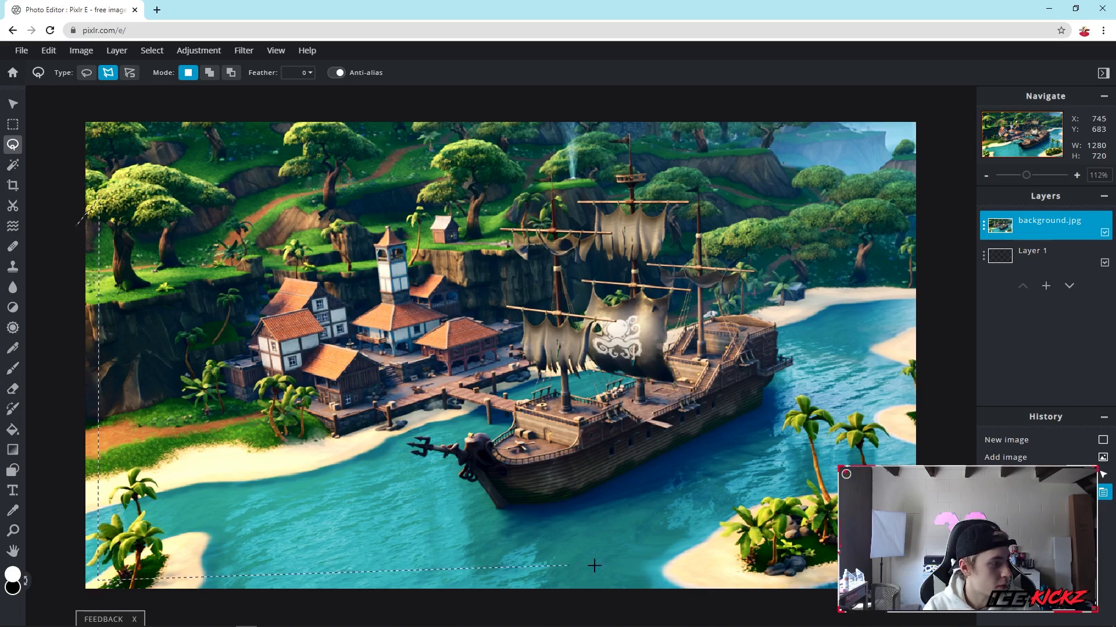
left_click(904, 575)
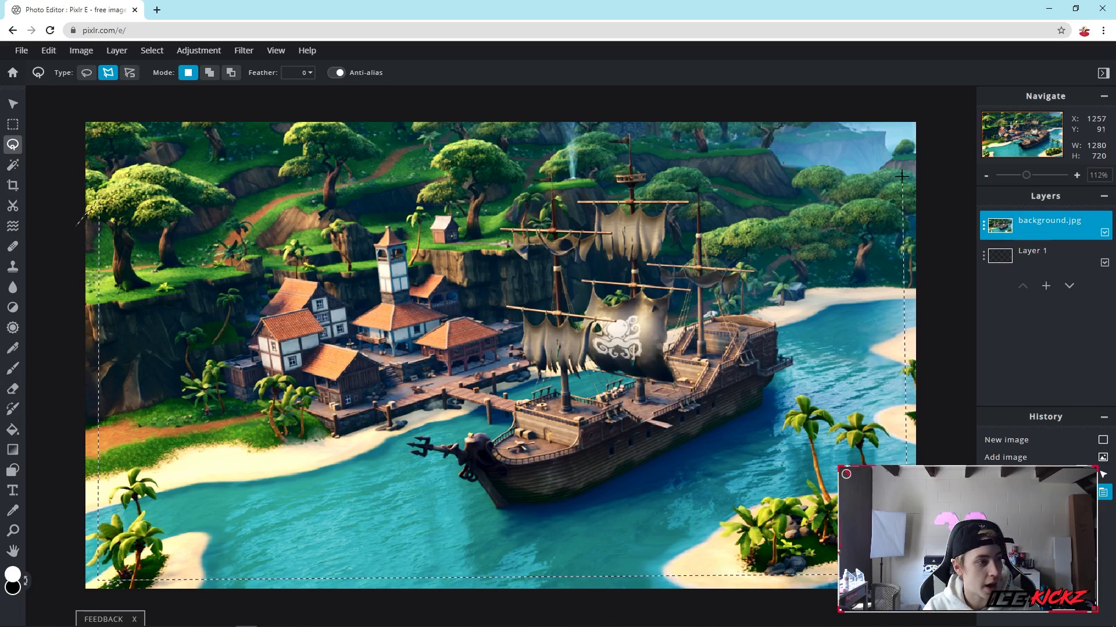
left_click(902, 137)
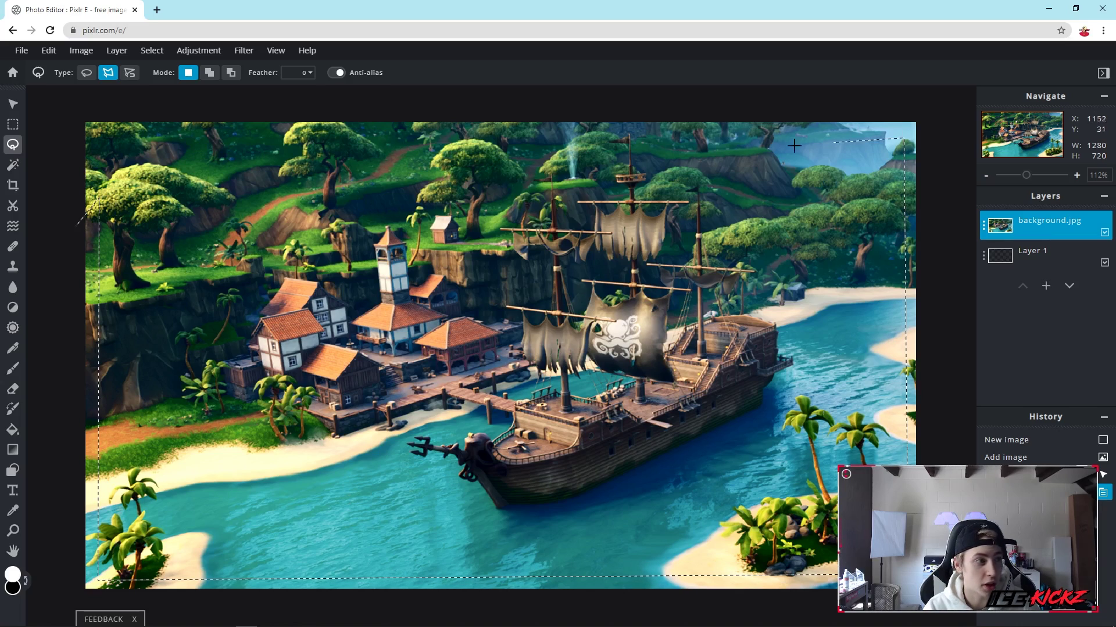
left_click(165, 137)
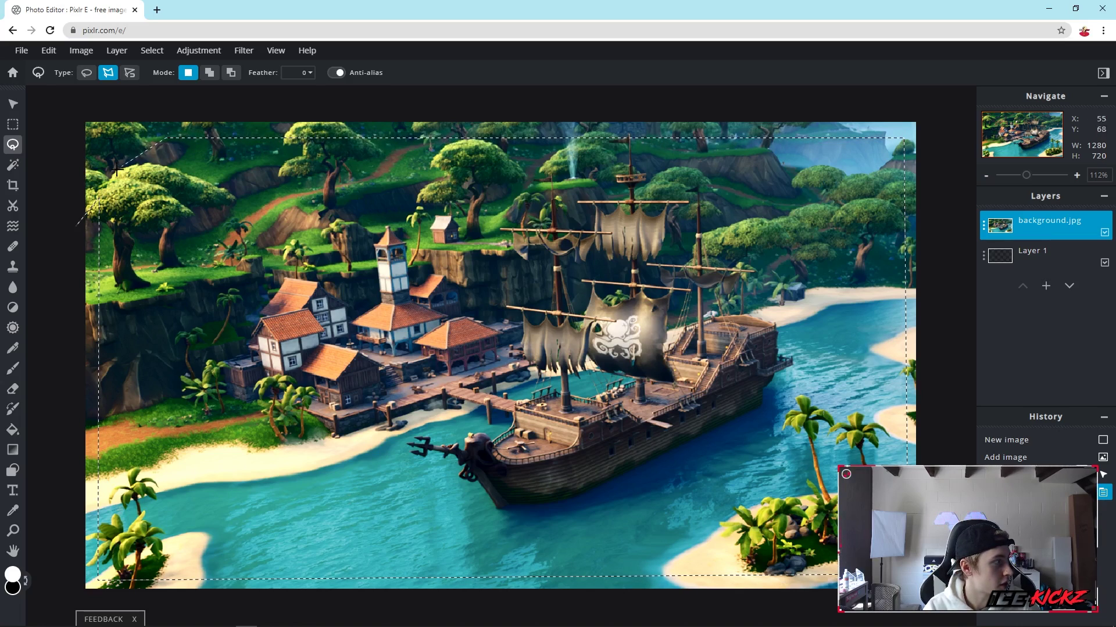
Step: Add outer points beyond the canvas corners and close the border selection at its start
left_click(69, 215)
left_click(71, 115)
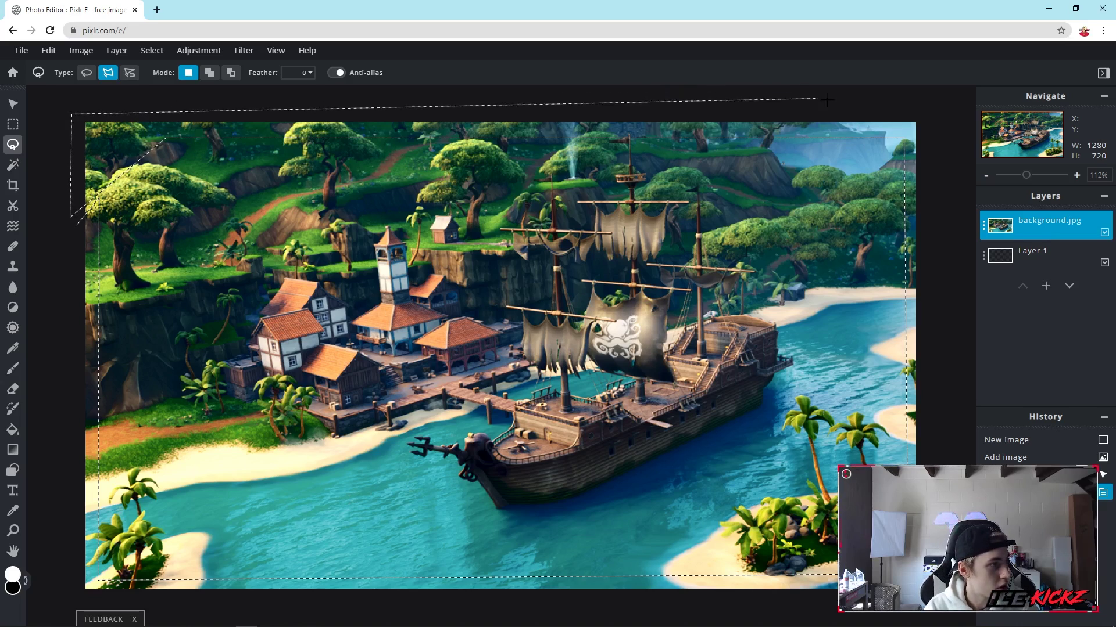
left_click(932, 105)
left_click(942, 614)
left_click(68, 600)
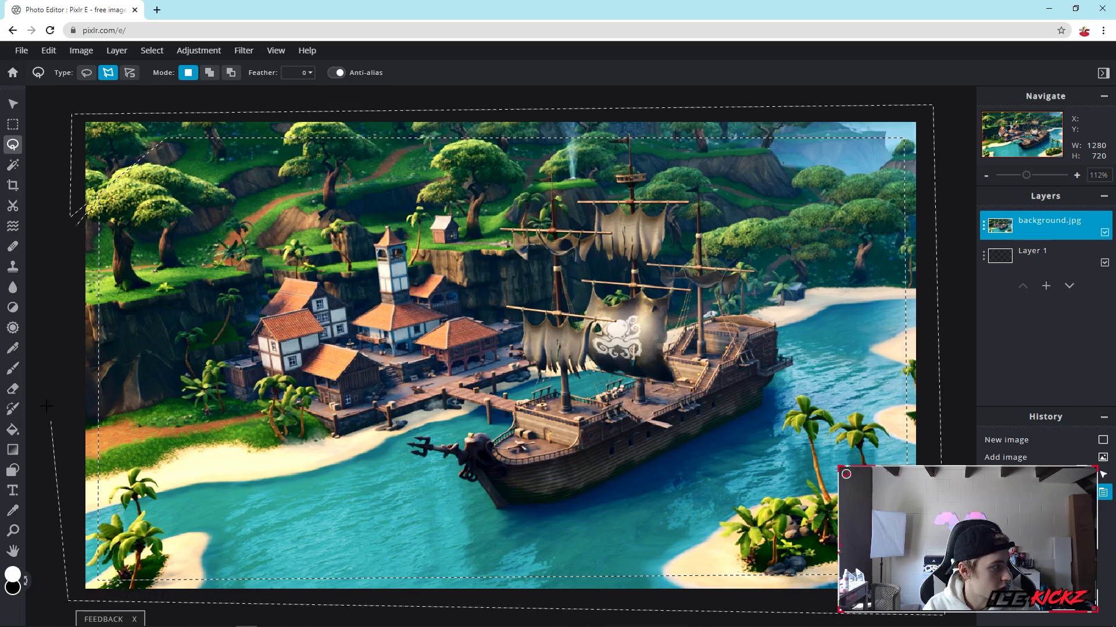
left_click(76, 224)
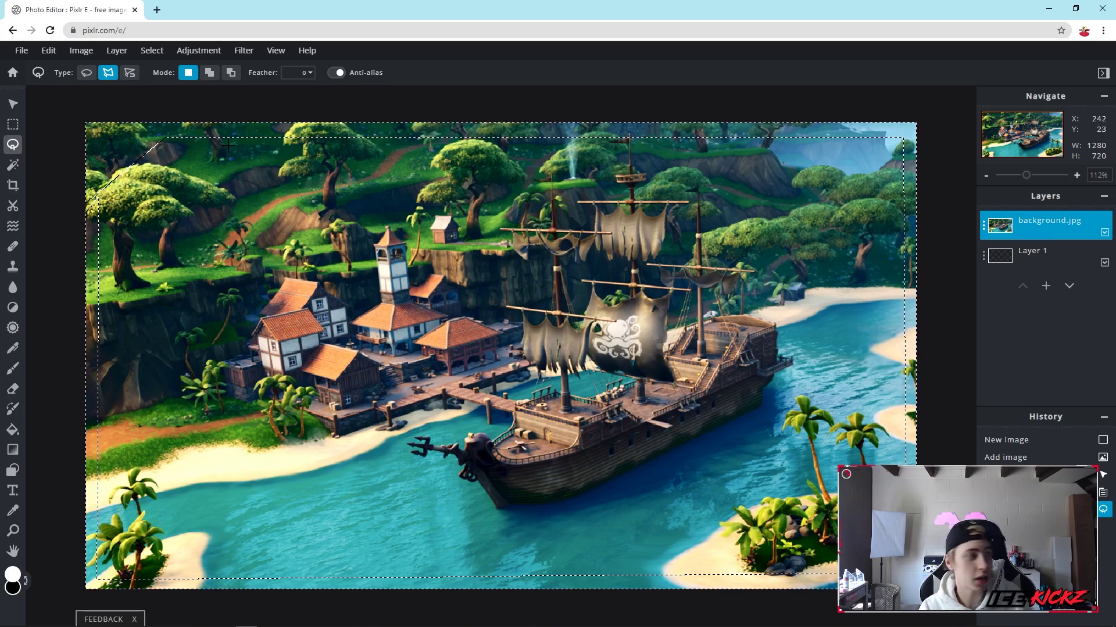
Step: Set up a white brush with 6% softness and 153px size
left_click(12, 366)
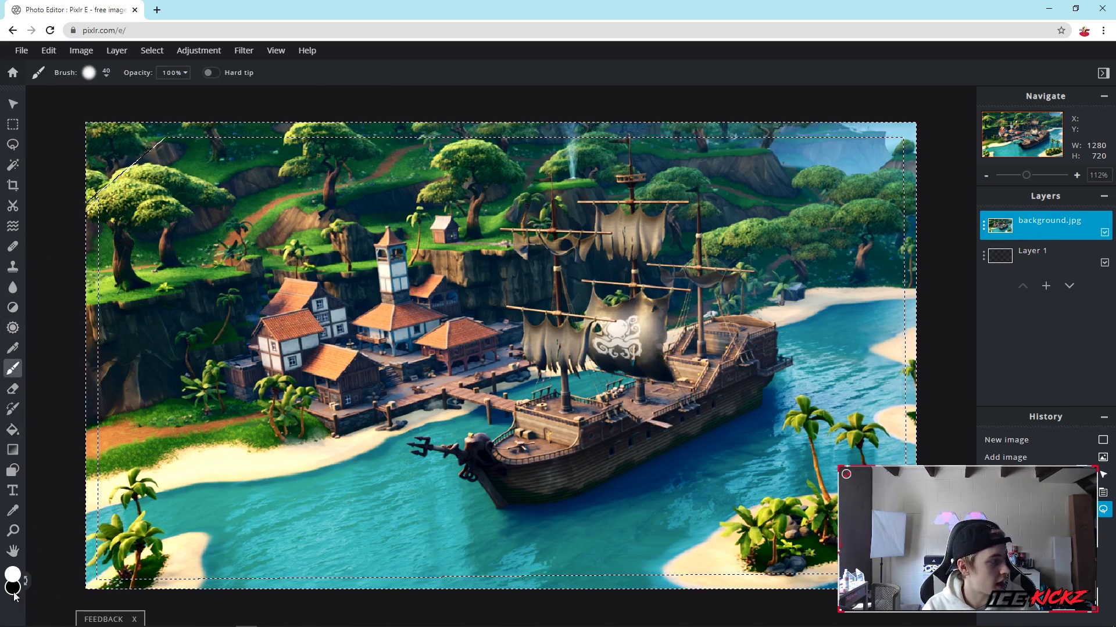
left_click(13, 575)
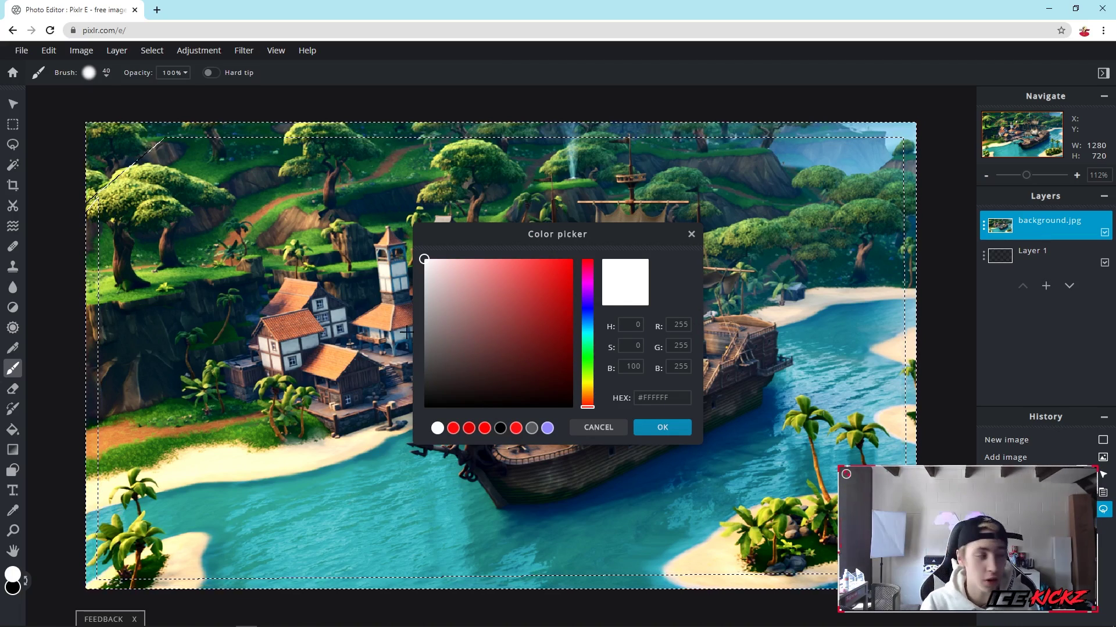
left_click(663, 432)
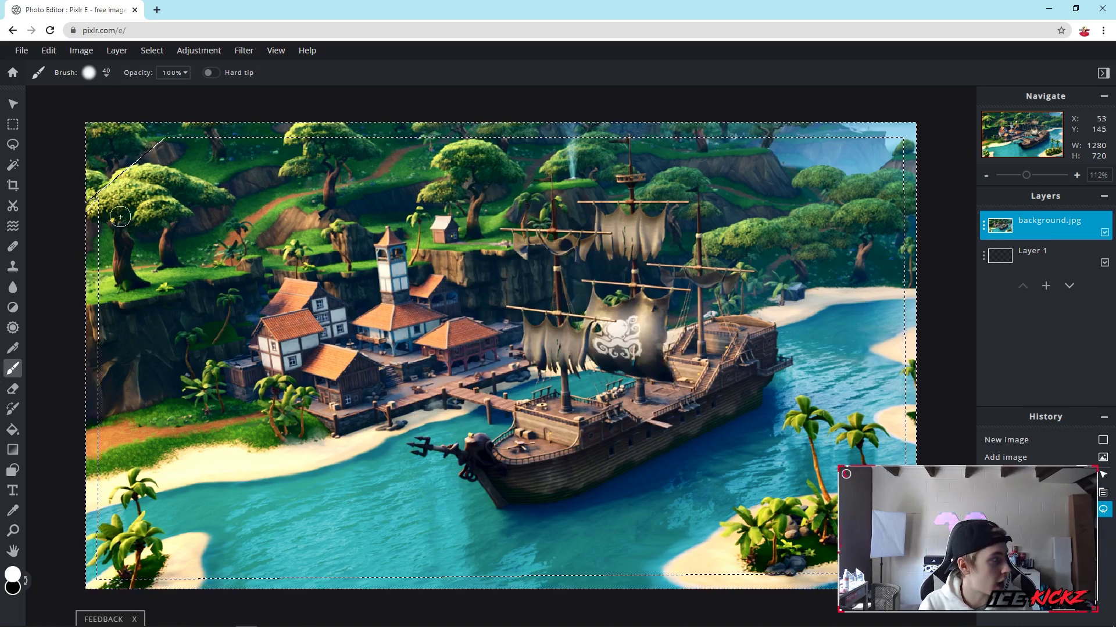
left_click(89, 73)
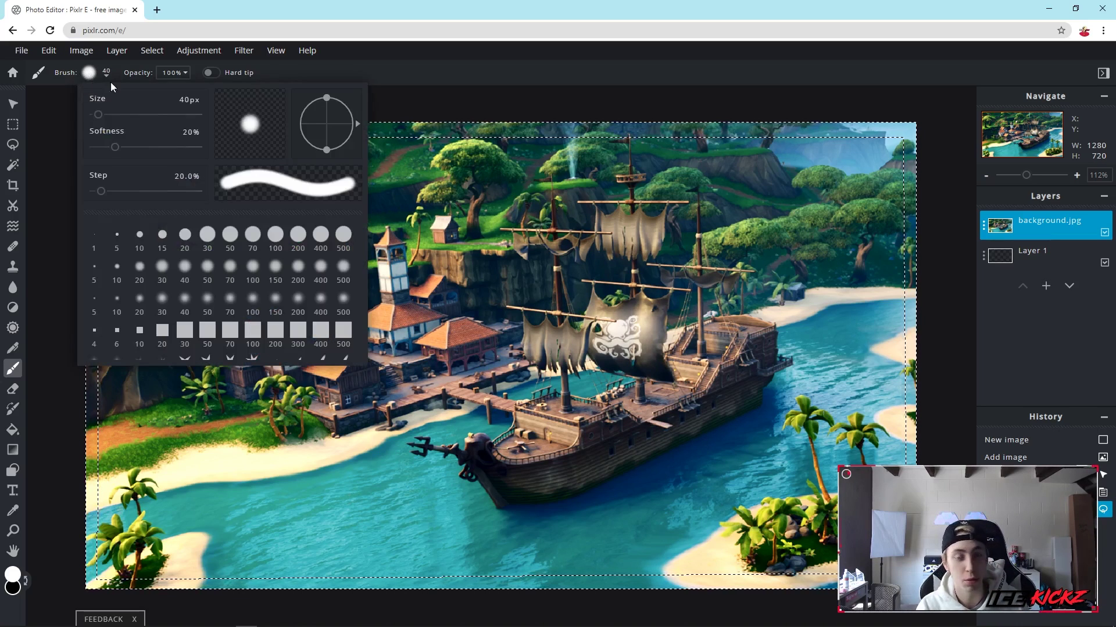
left_click_drag(114, 148, 80, 151)
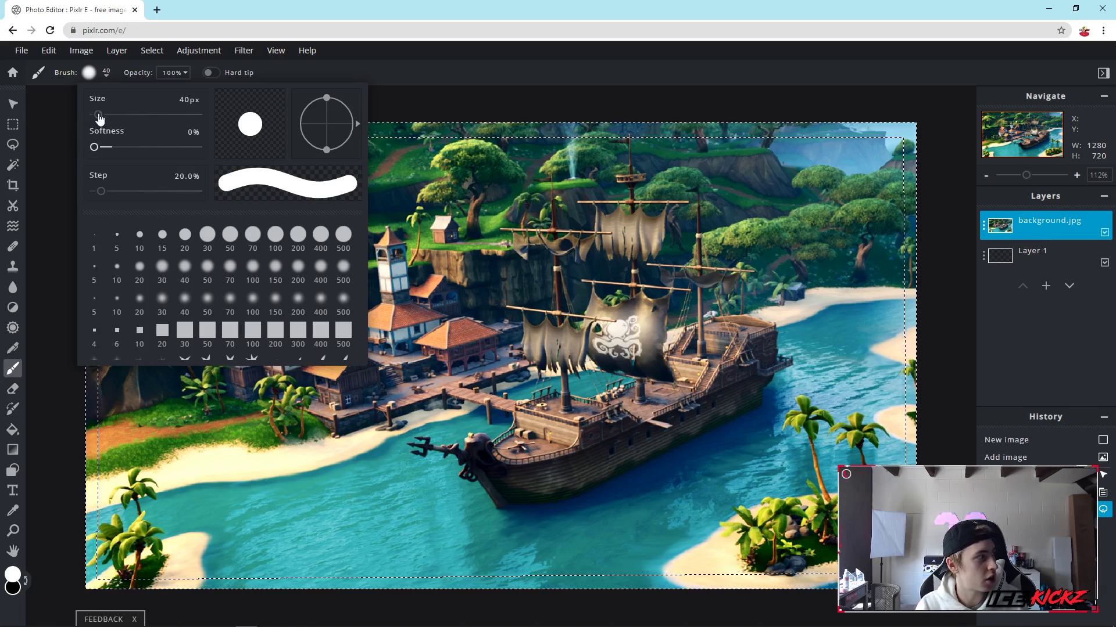
left_click_drag(98, 115, 111, 117)
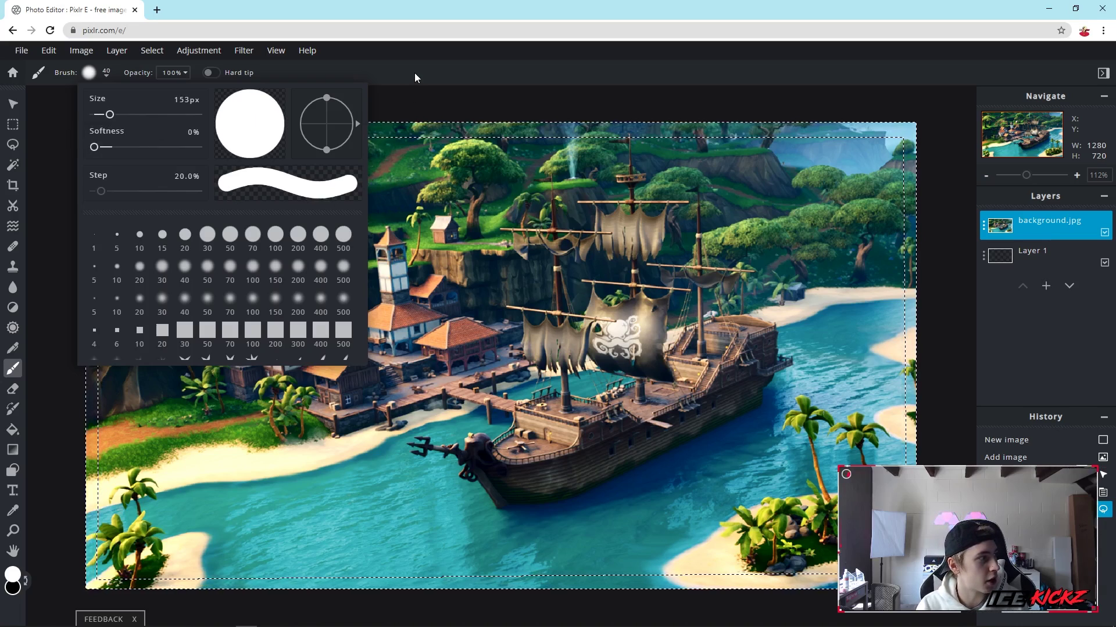
left_click(335, 71)
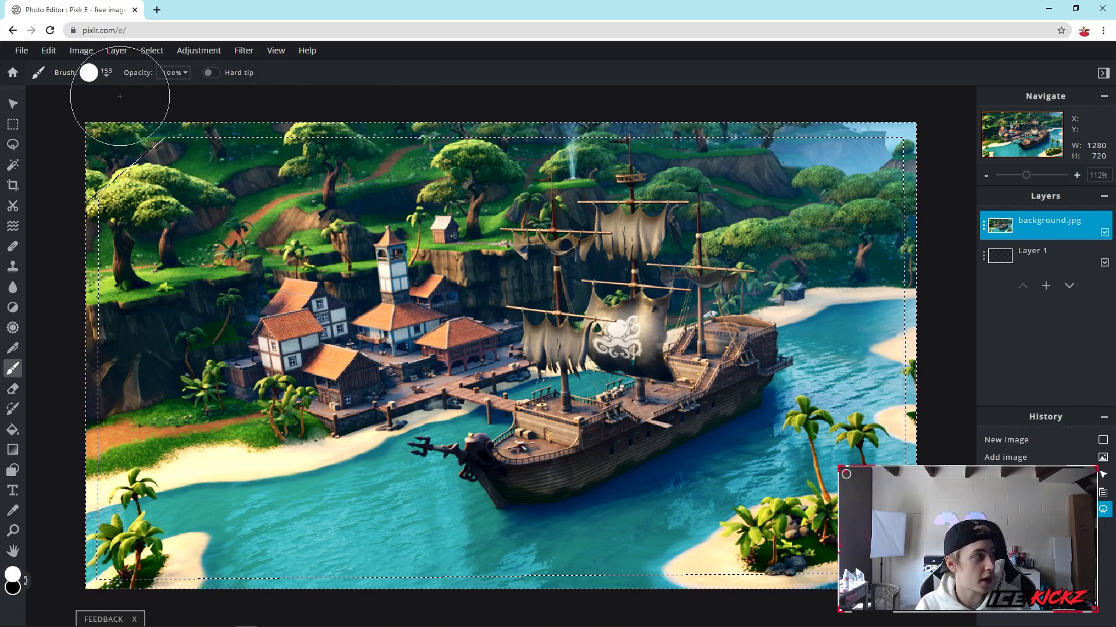
Step: Paint white over the selected border strip, then deselect the selection and layer
mouse_move(37, 120)
left_mouse_down()
mouse_move(64, 169)
mouse_move(191, 116)
mouse_move(865, 113)
mouse_move(920, 245)
mouse_move(905, 410)
left_mouse_up()
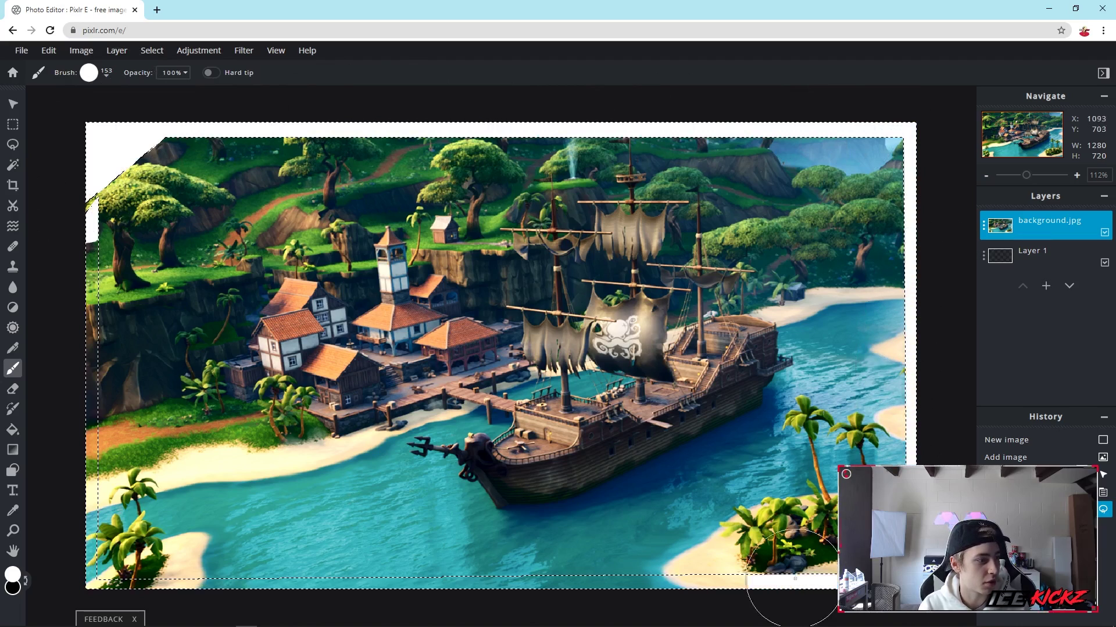
mouse_move(90, 578)
left_mouse_down()
mouse_move(103, 202)
mouse_move(59, 128)
mouse_move(314, 149)
left_mouse_up()
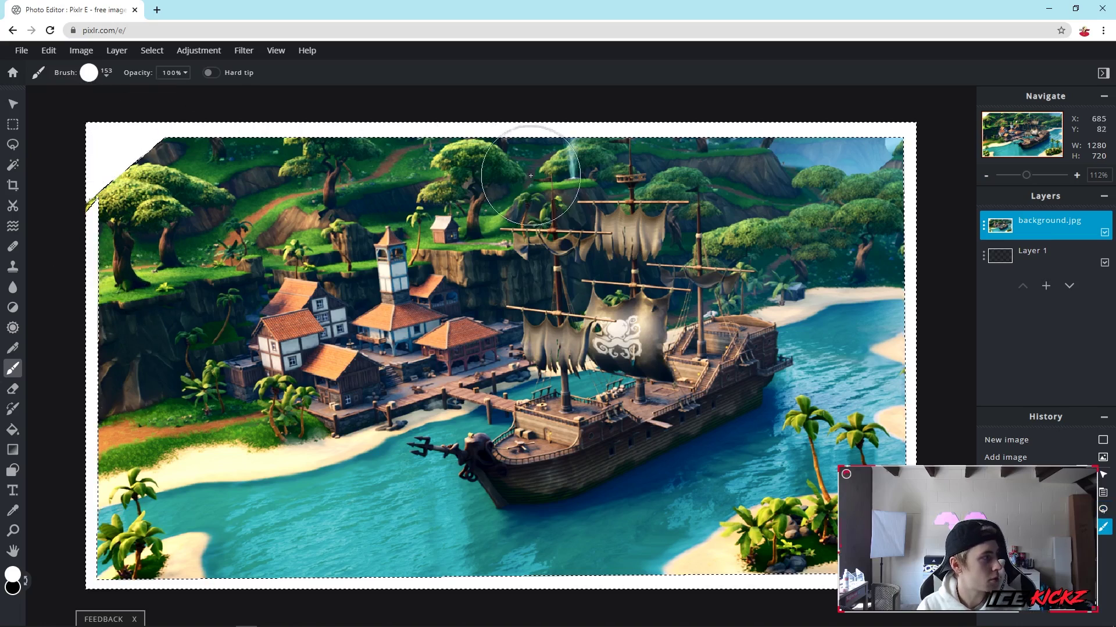
left_click(153, 51)
left_click(176, 101)
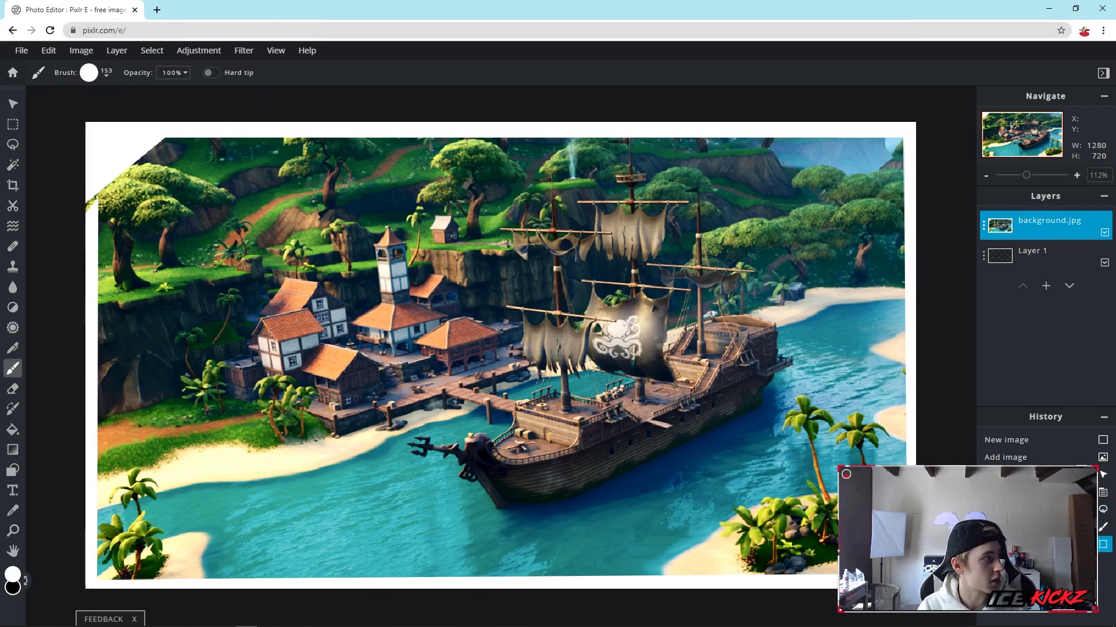
left_click(13, 103)
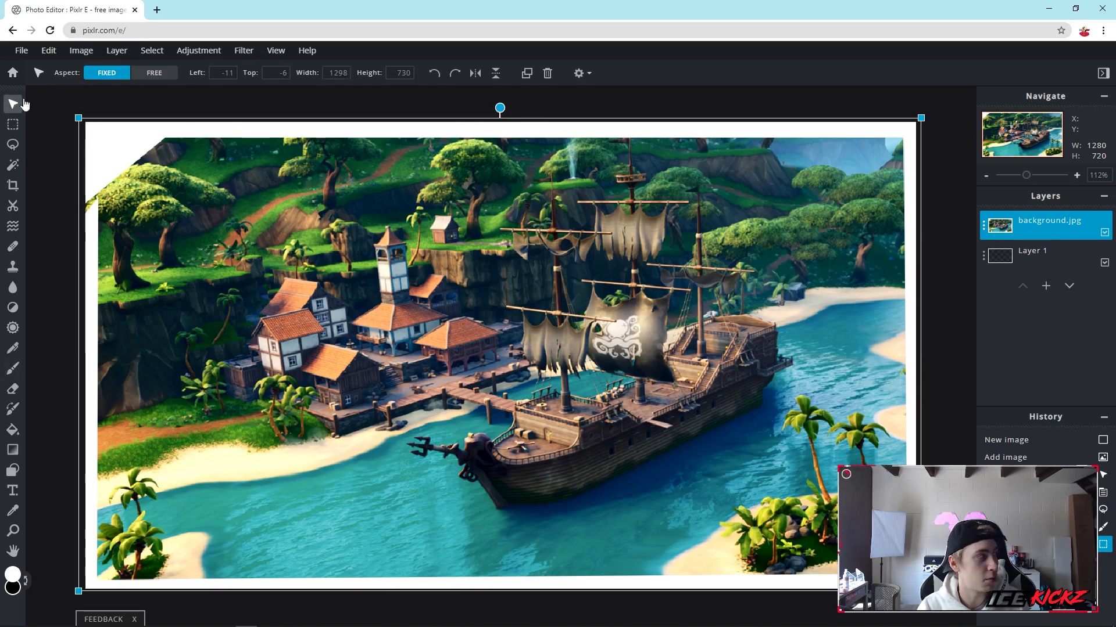
left_click(817, 91)
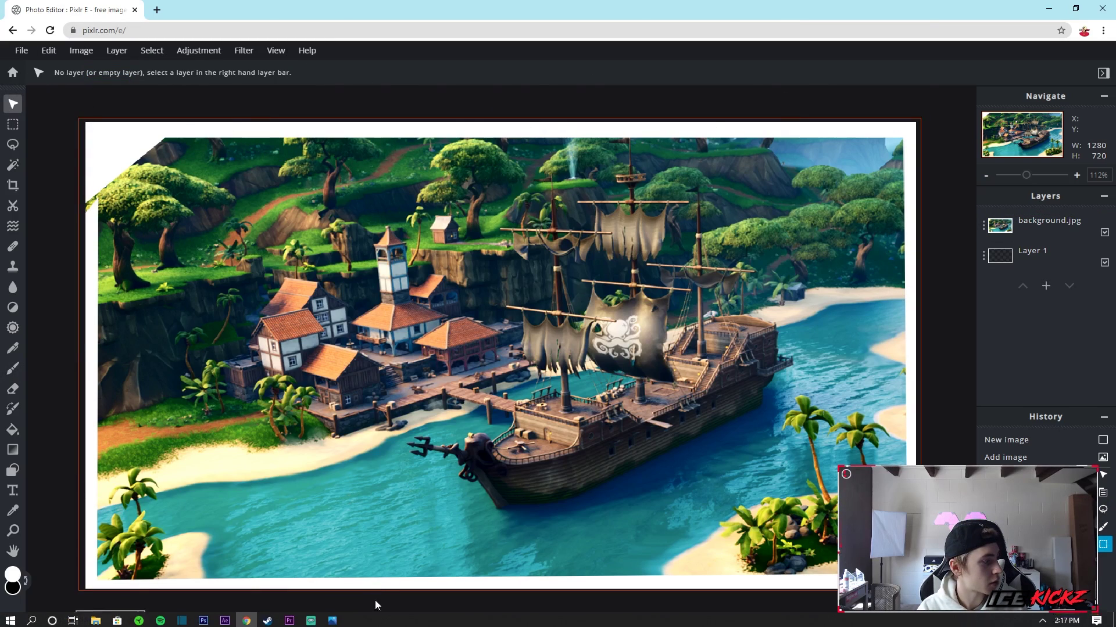
left_click(332, 625)
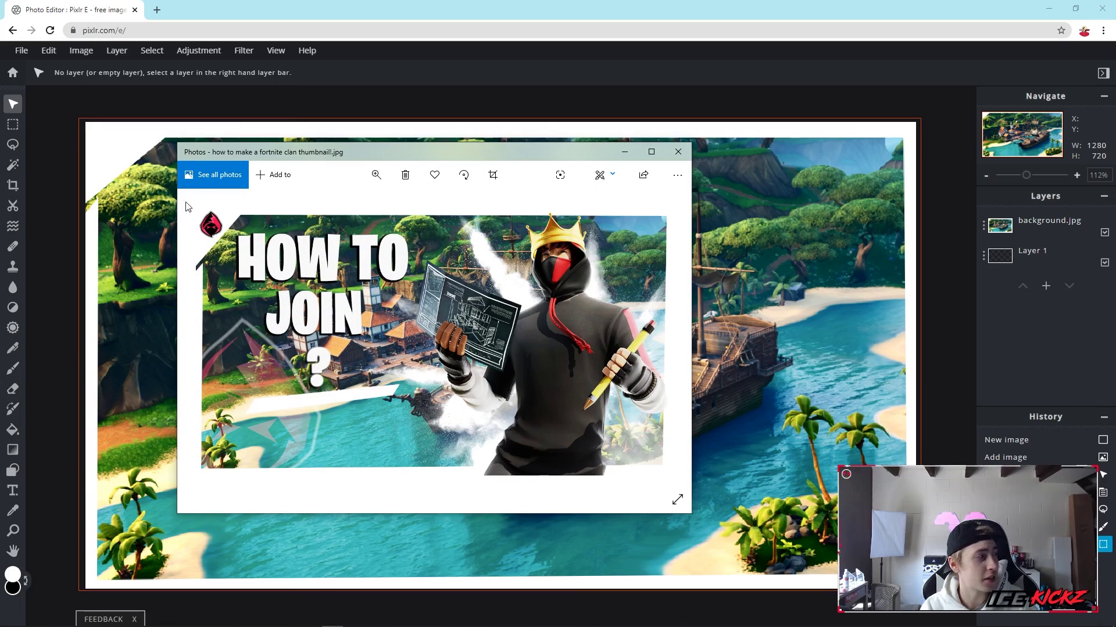
left_click(678, 151)
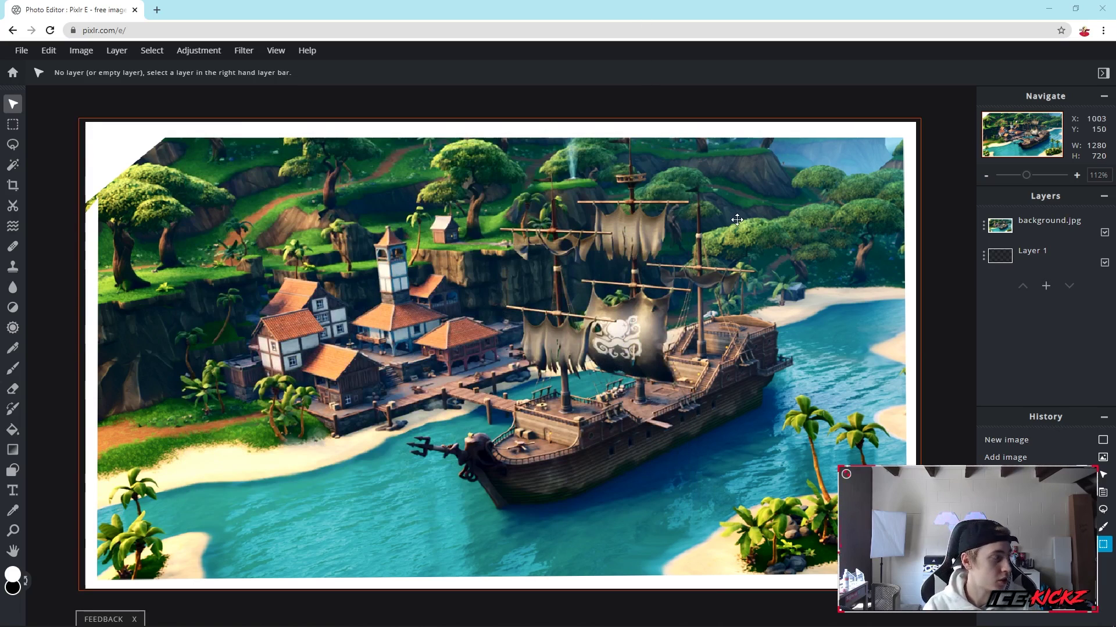
Step: Add bitmat.png from Youtube Stuff > Editing Stuff GFX as a new layer
left_click(117, 50)
left_click(134, 98)
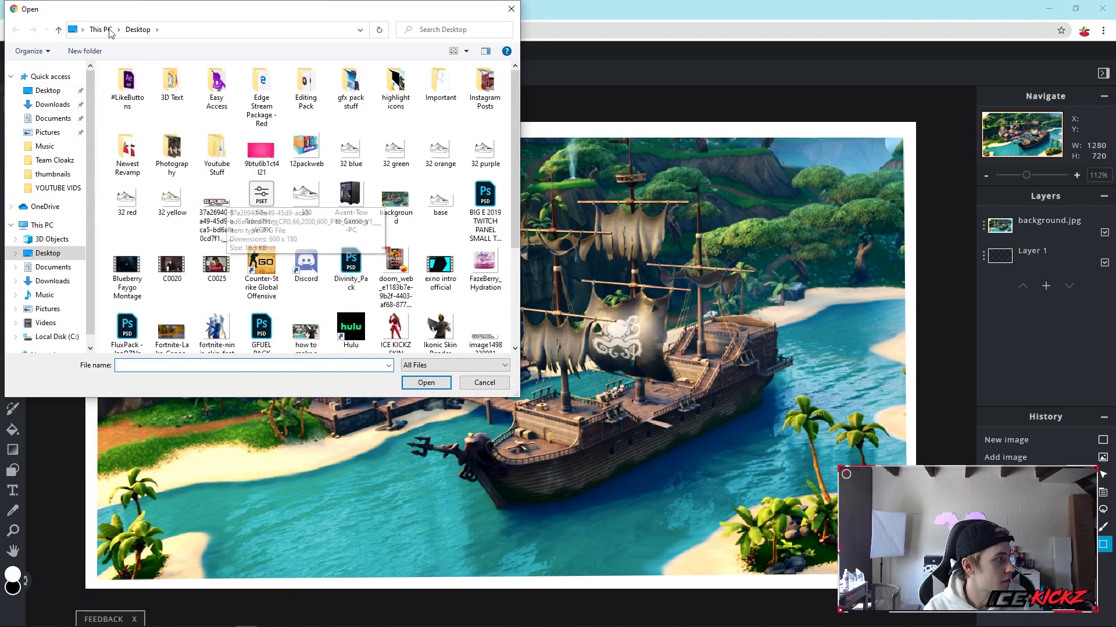
double_click(215, 148)
double_click(219, 109)
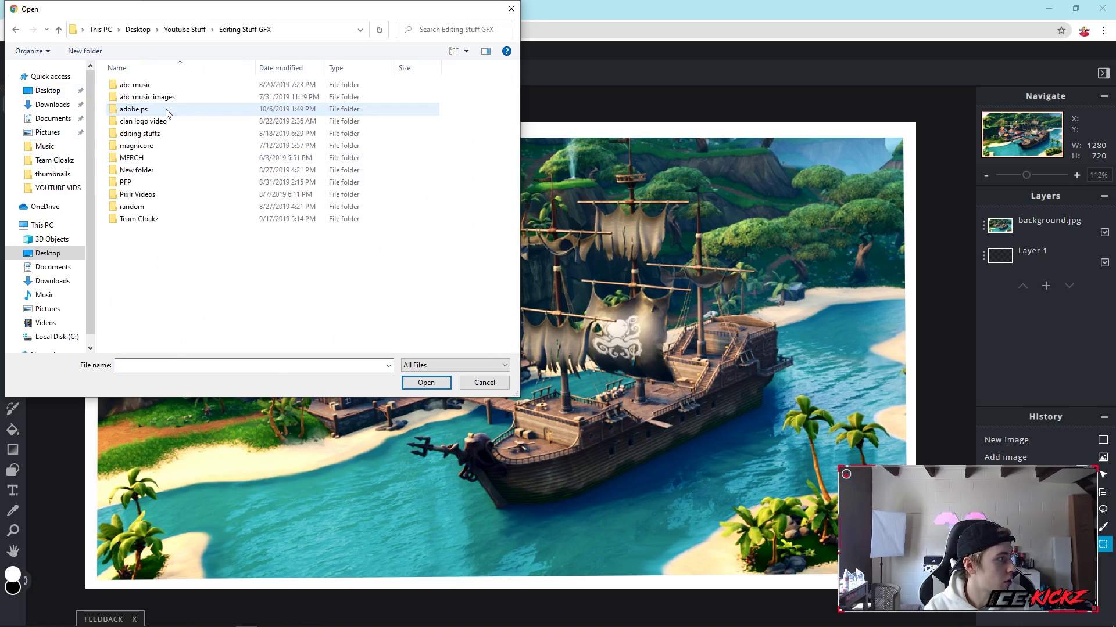
double_click(154, 107)
Step: Free-transform the logo down to about 249×140 and place it in the top-left corner
left_click(49, 51)
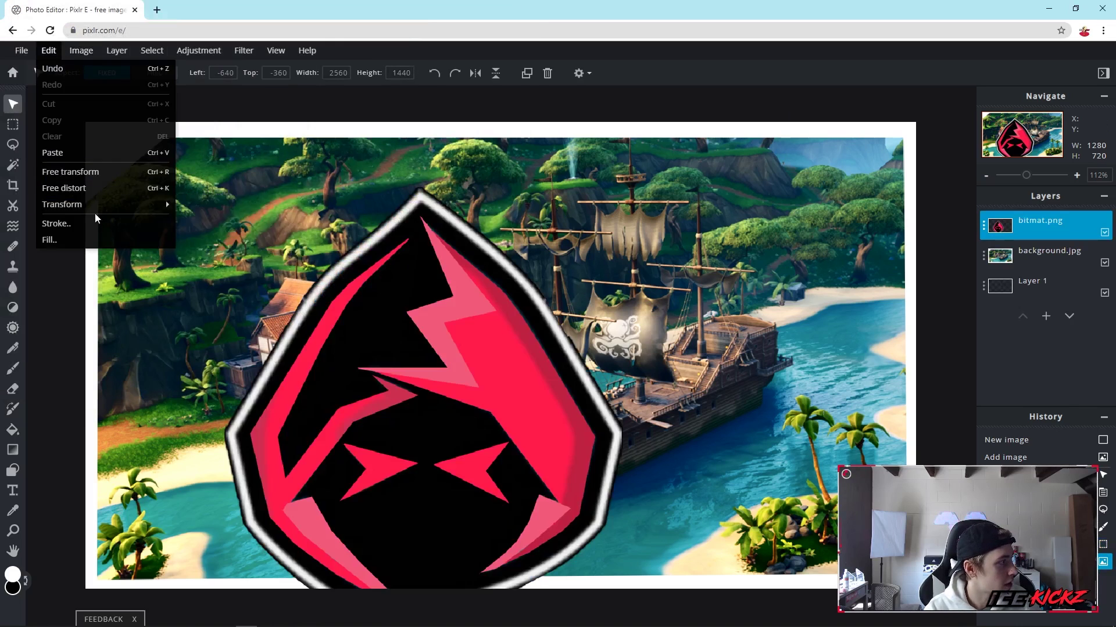
left_click(96, 175)
left_click_drag(482, 247, 40, 573)
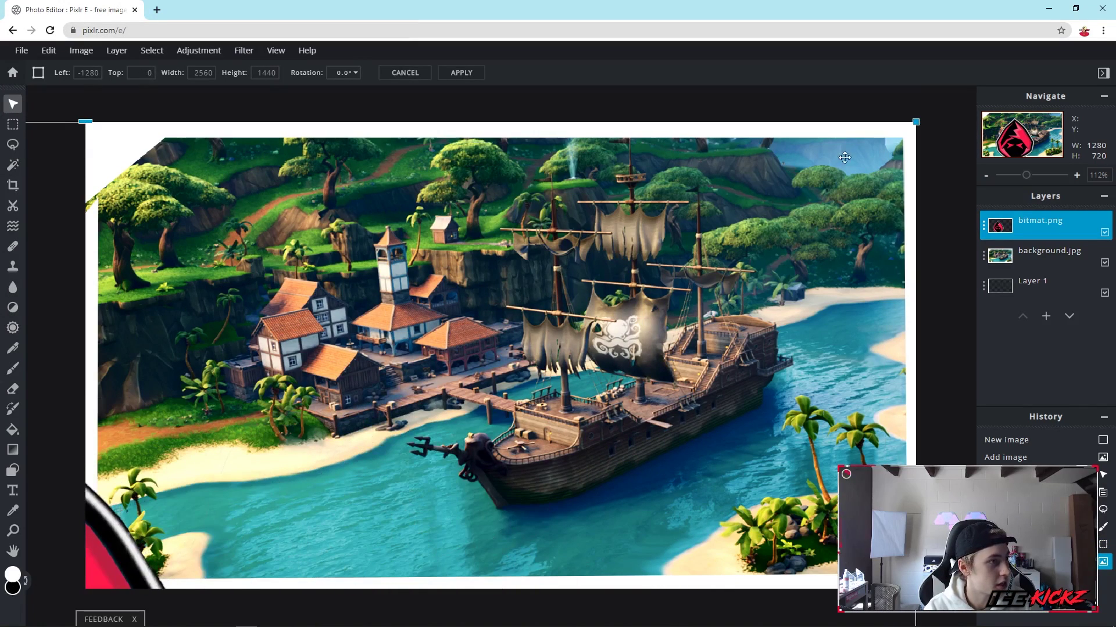
left_click_drag(916, 120, 373, 428)
left_click_drag(323, 492, 794, 209)
left_click_drag(841, 143, 218, 436)
left_click_drag(198, 477, 191, 100)
left_click_drag(139, 134, 147, 136)
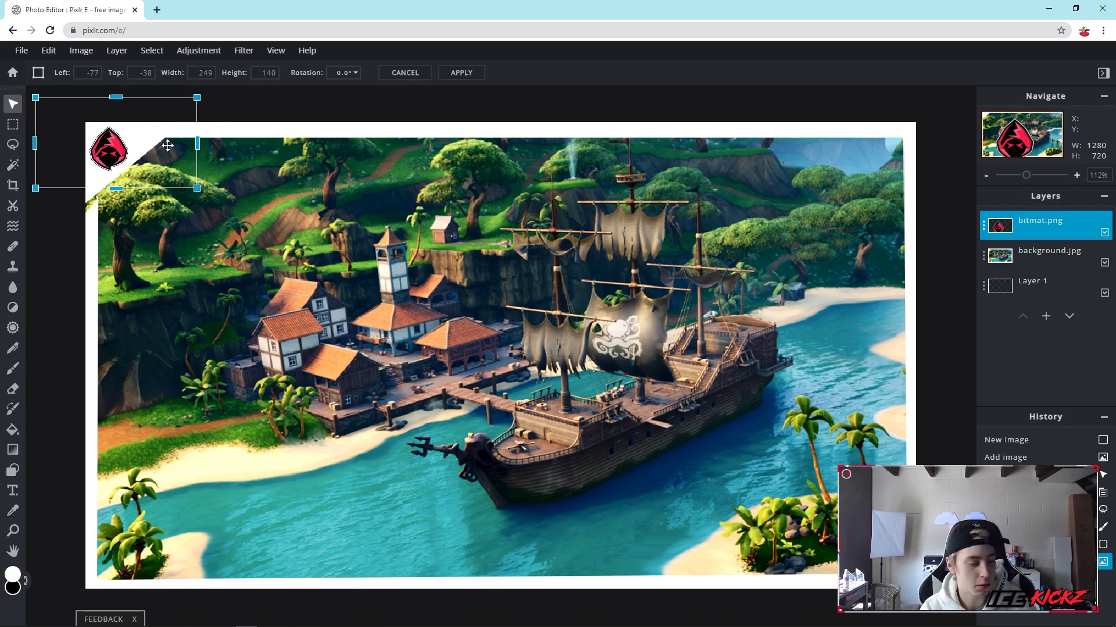
key("Return")
key("Delete")
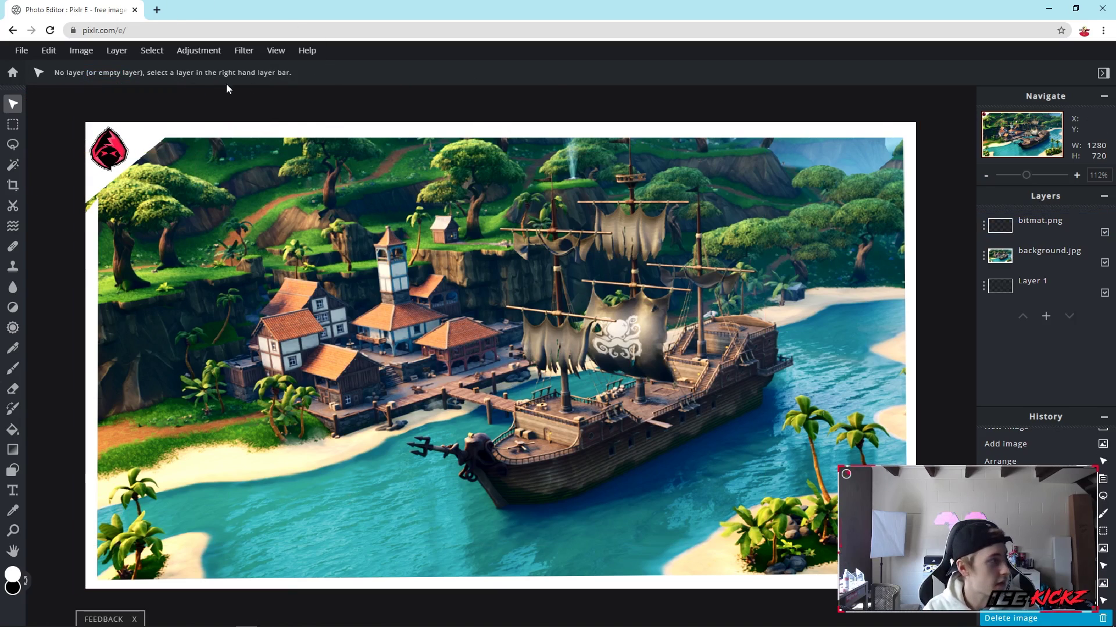
left_click(117, 50)
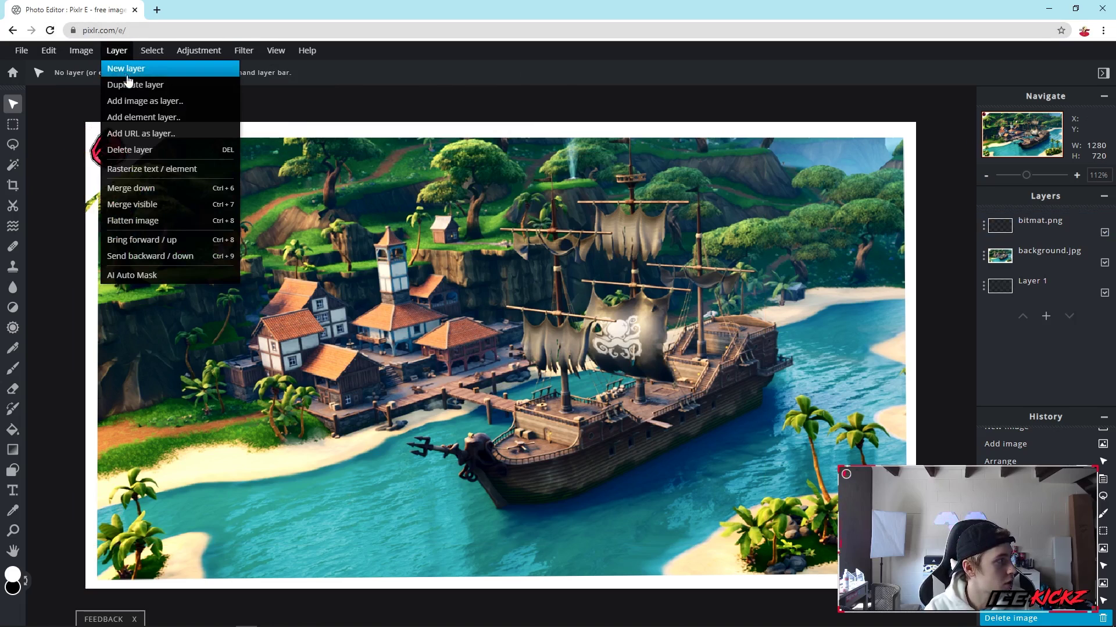
Step: Add another bitmat.png layer and free-transform it to 1895×1066 in the bottom-left corner
left_click(141, 108)
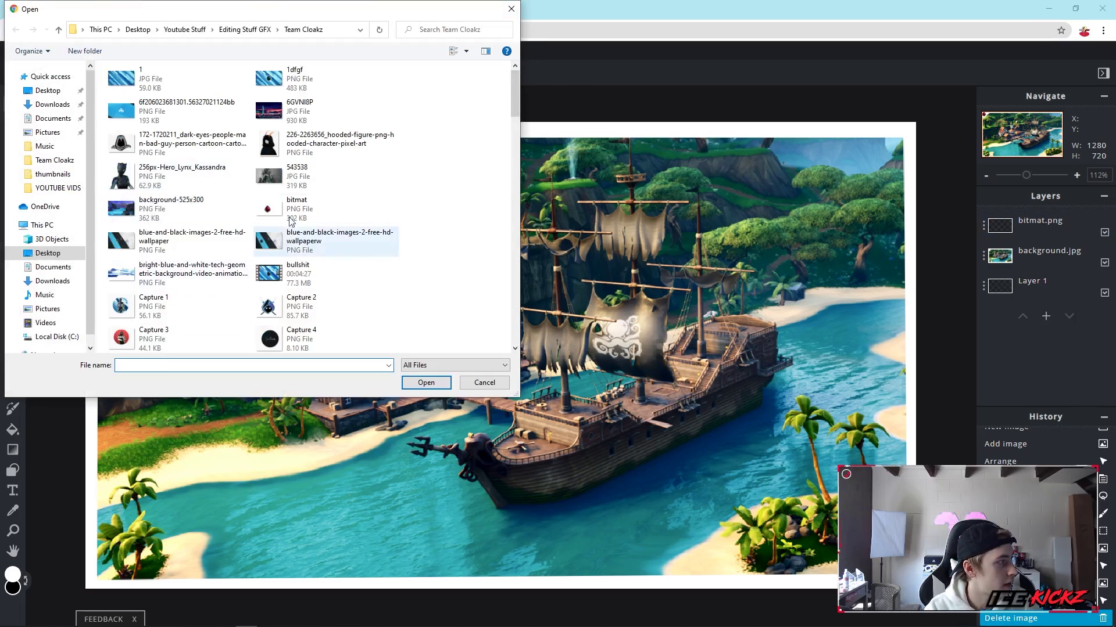
double_click(313, 203)
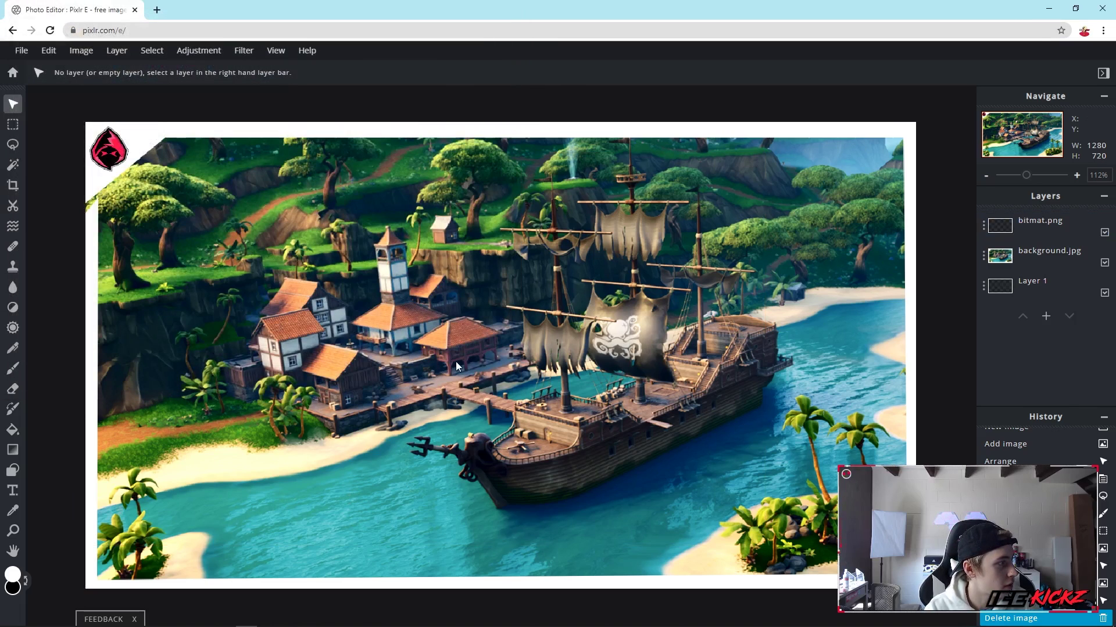
left_click(49, 50)
left_click(93, 173)
left_click_drag(451, 289, 25, 531)
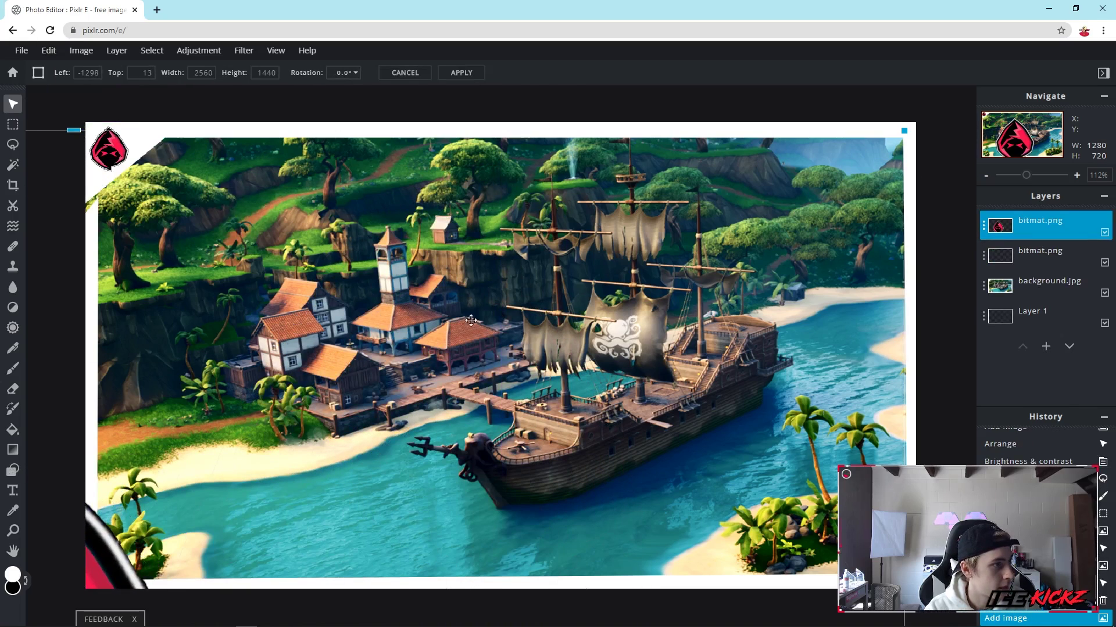
left_click_drag(905, 133, 472, 373)
left_click_drag(269, 439, 628, 207)
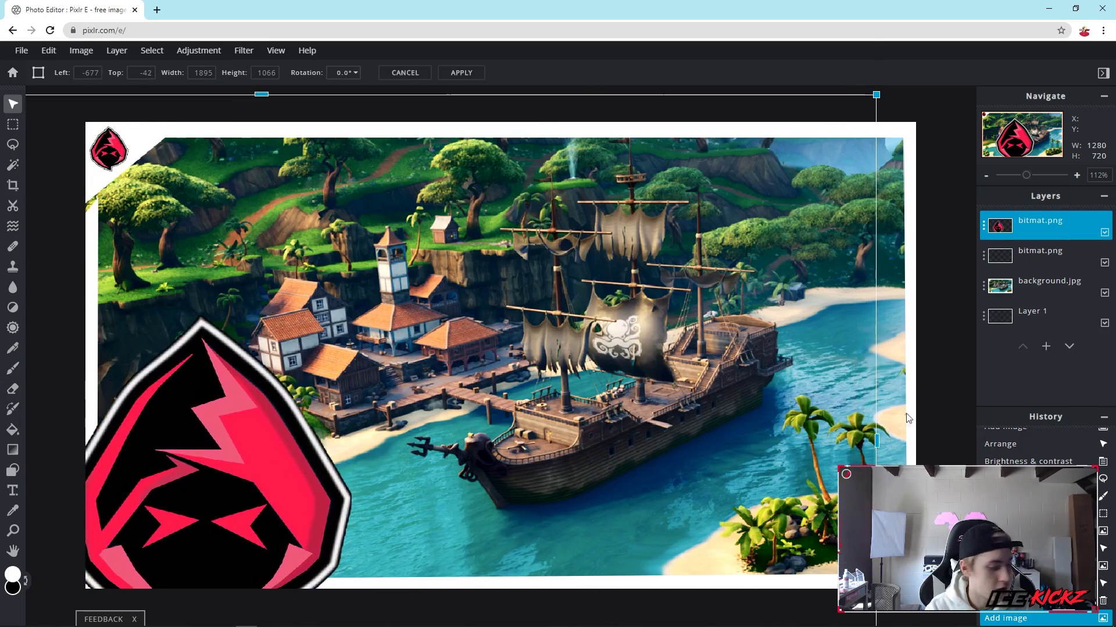
left_click(936, 109)
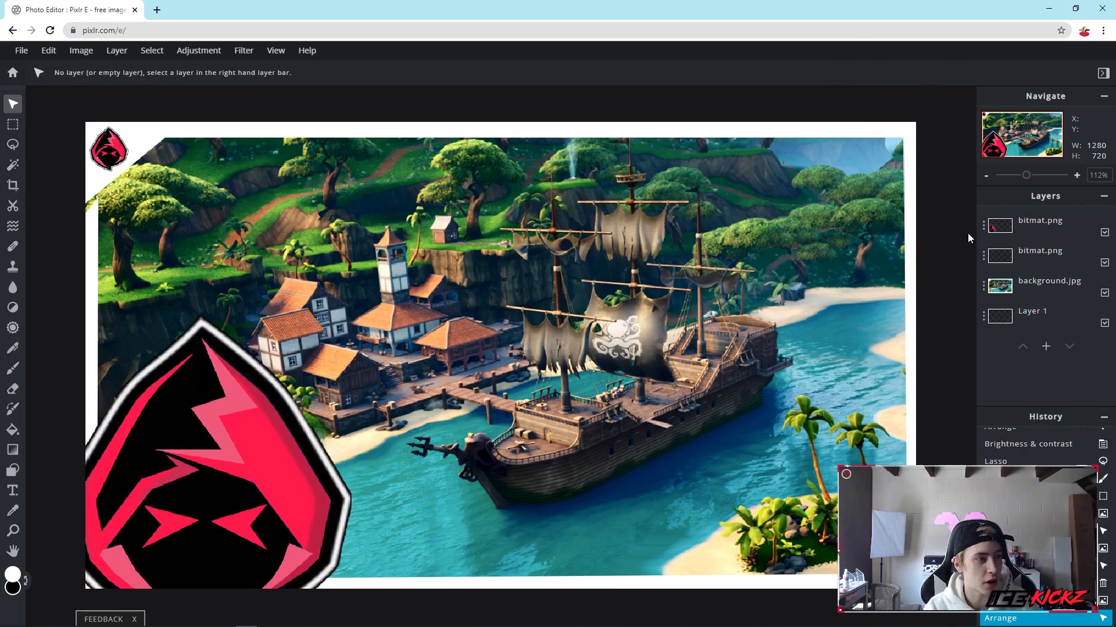
left_click(1051, 225)
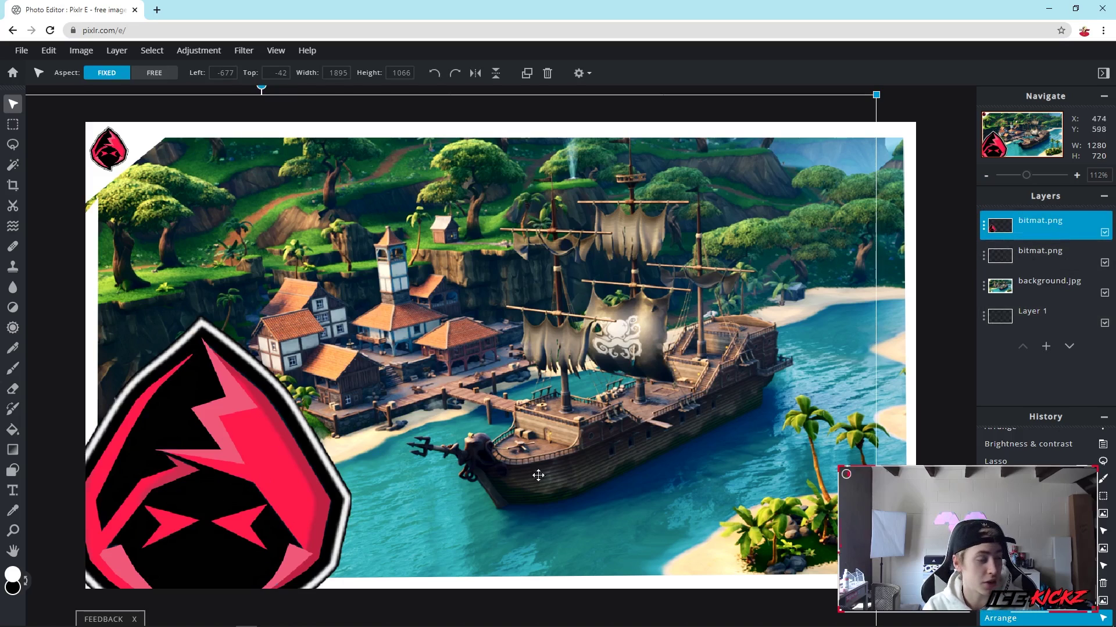
Step: Set the top logo layer's blend mode to Screen
left_click(984, 230)
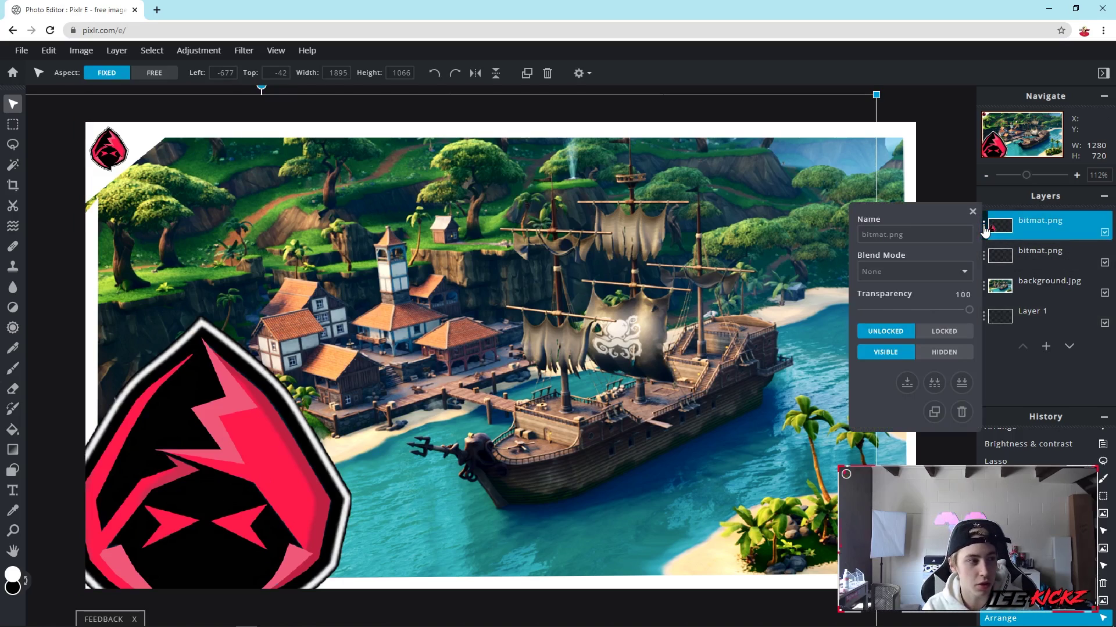
left_click(956, 272)
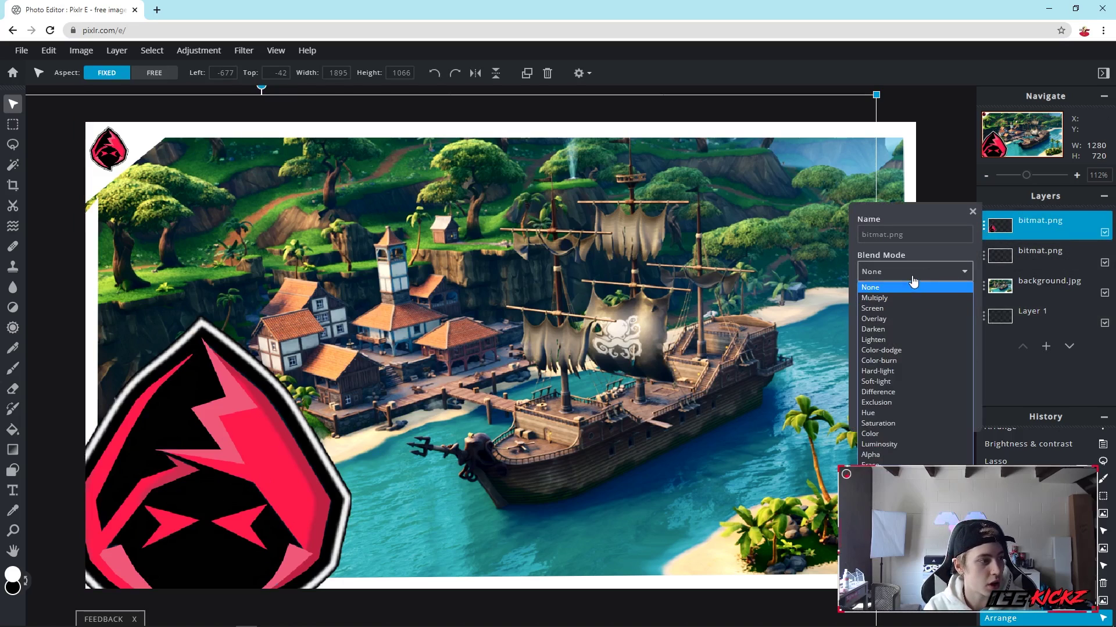
left_click(887, 308)
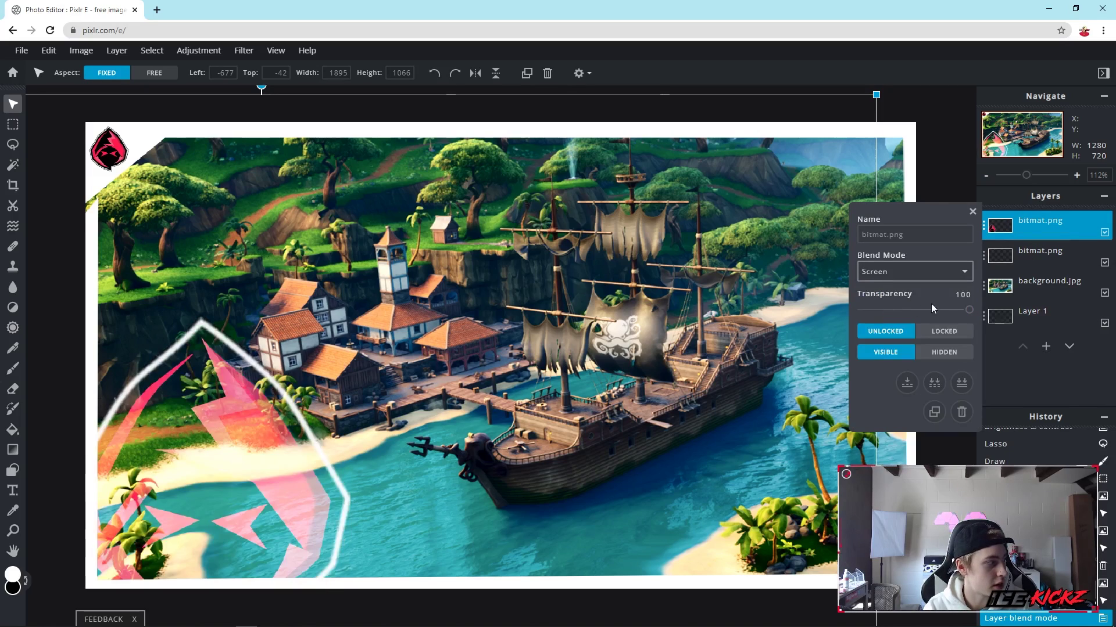
left_click(971, 213)
Step: Shrink the large logo slightly to about 1796×974 and deselect it
key("shift")
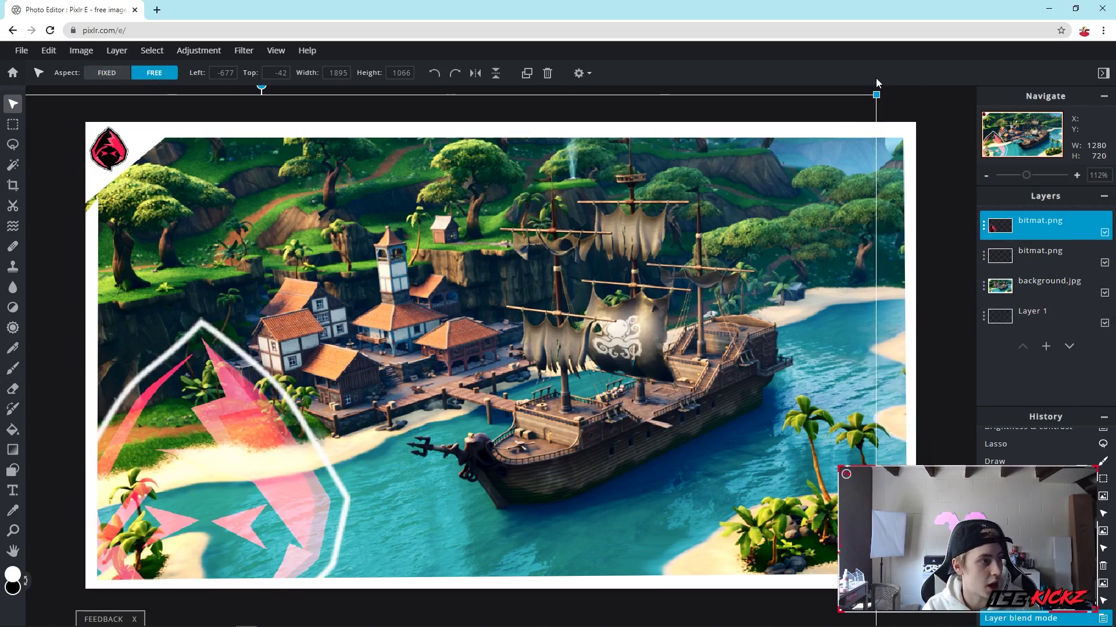
left_click_drag(875, 95, 830, 135)
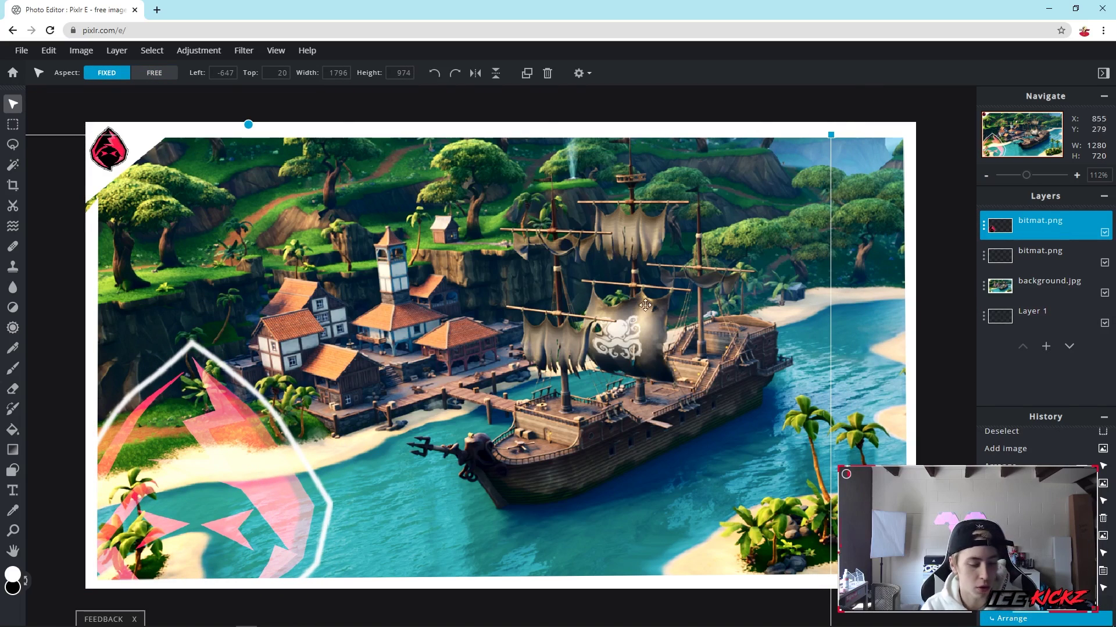
left_click(935, 262)
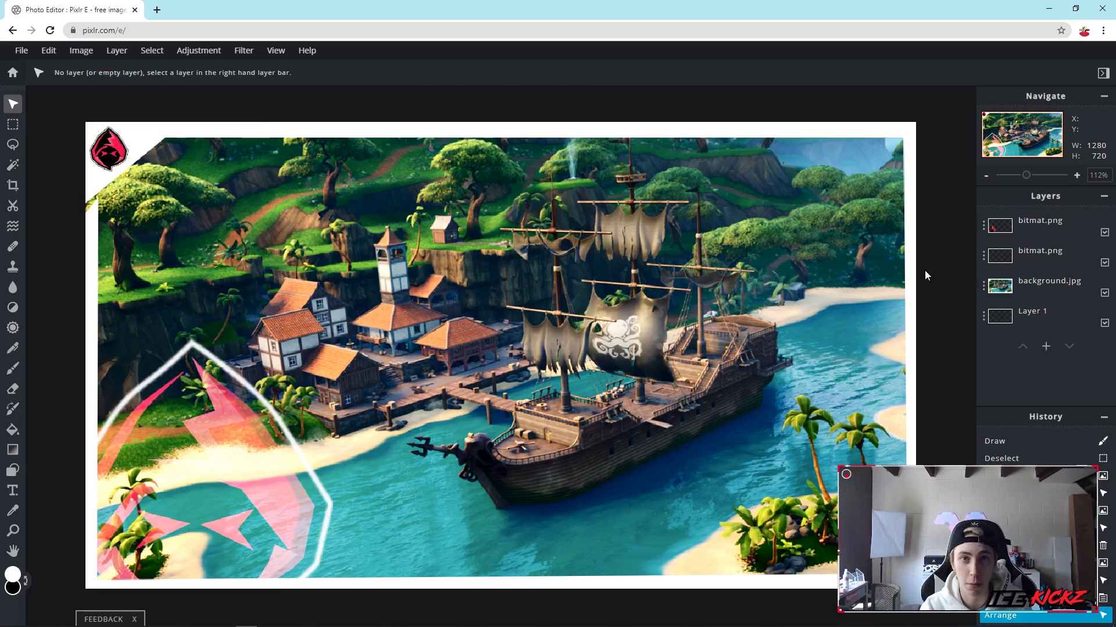
left_click(983, 228)
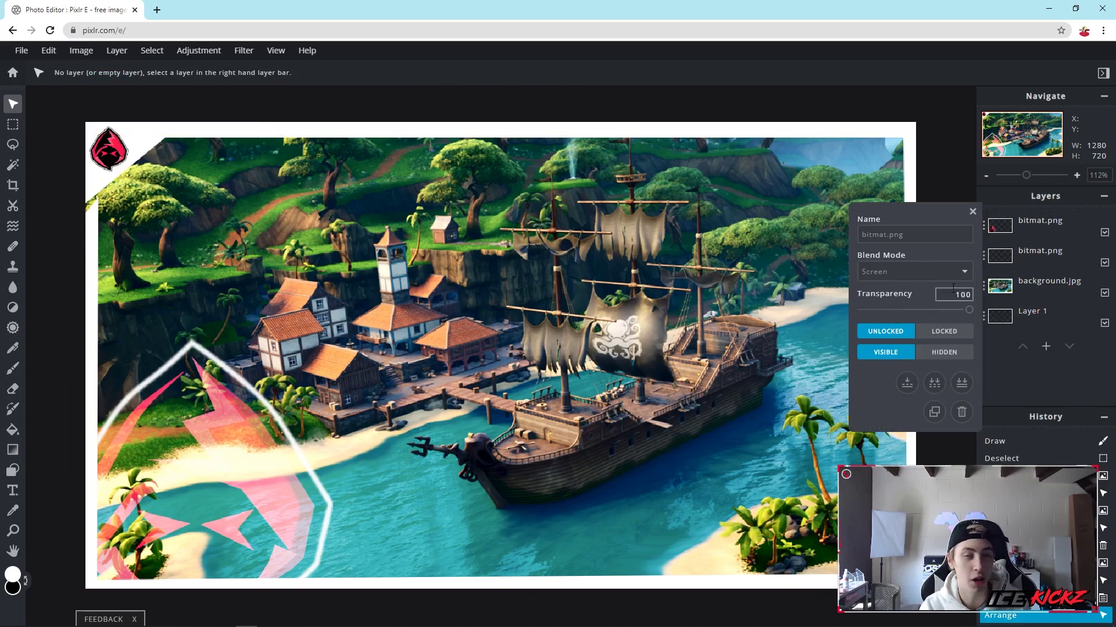
left_click(950, 124)
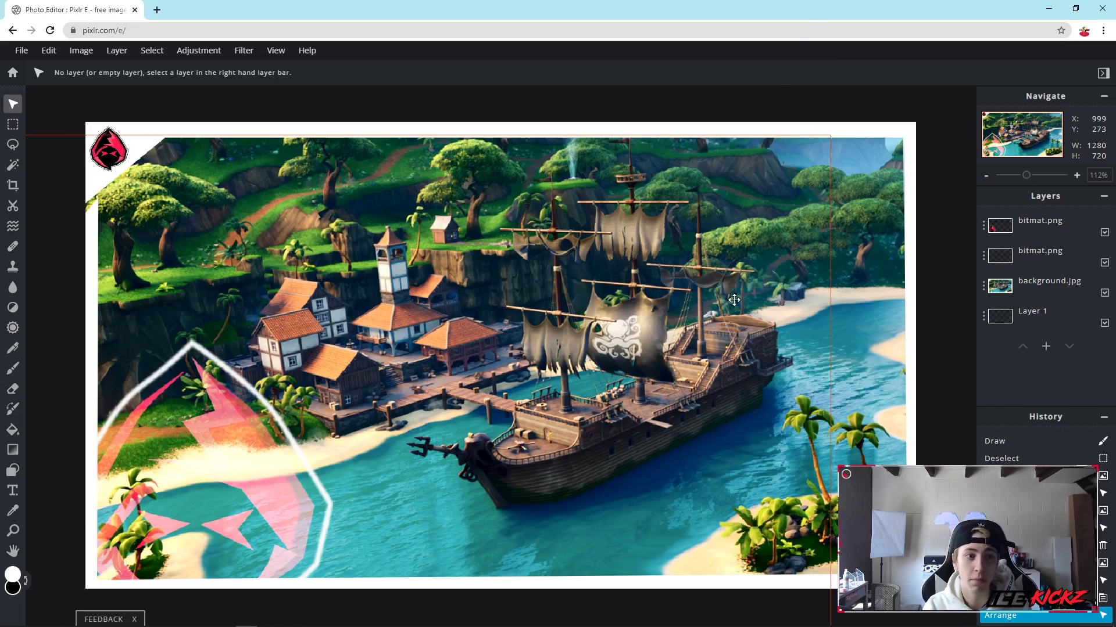